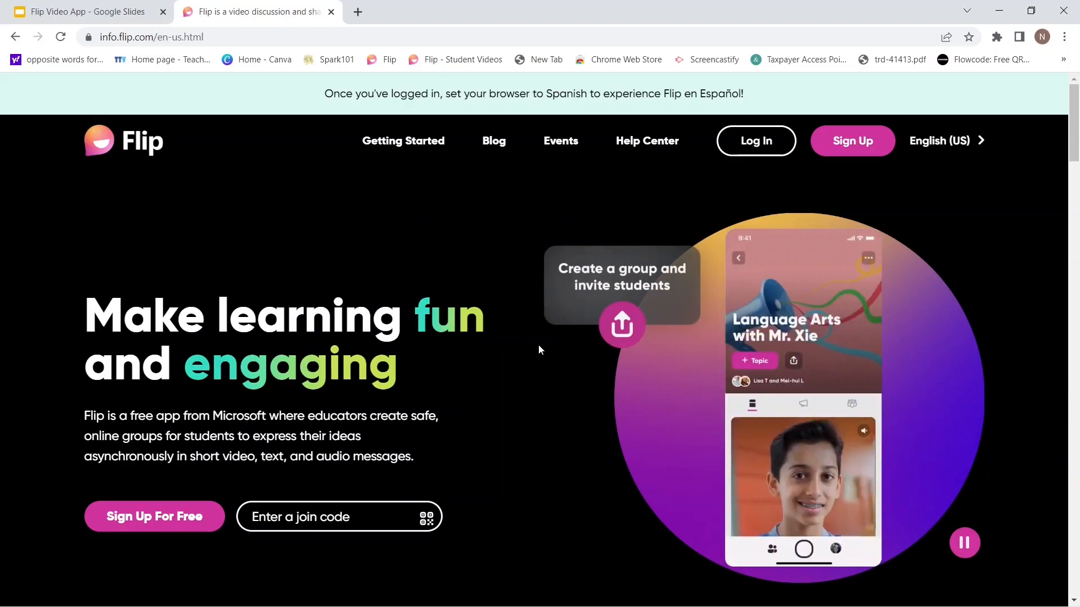
# - Open the Educator Toolkit page from the About links in the Flip home page footer
pyautogui.scroll(-1, 539, 347)
pyautogui.scroll(-10, 538, 349)
pyautogui.scroll(-20, 539, 350)
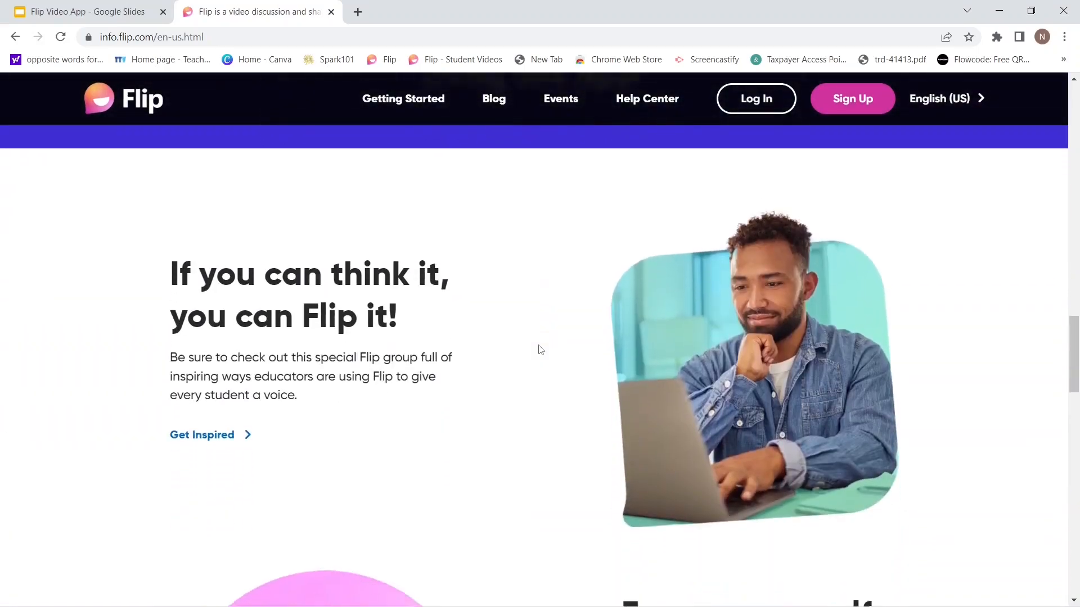
pyautogui.scroll(-5, 540, 350)
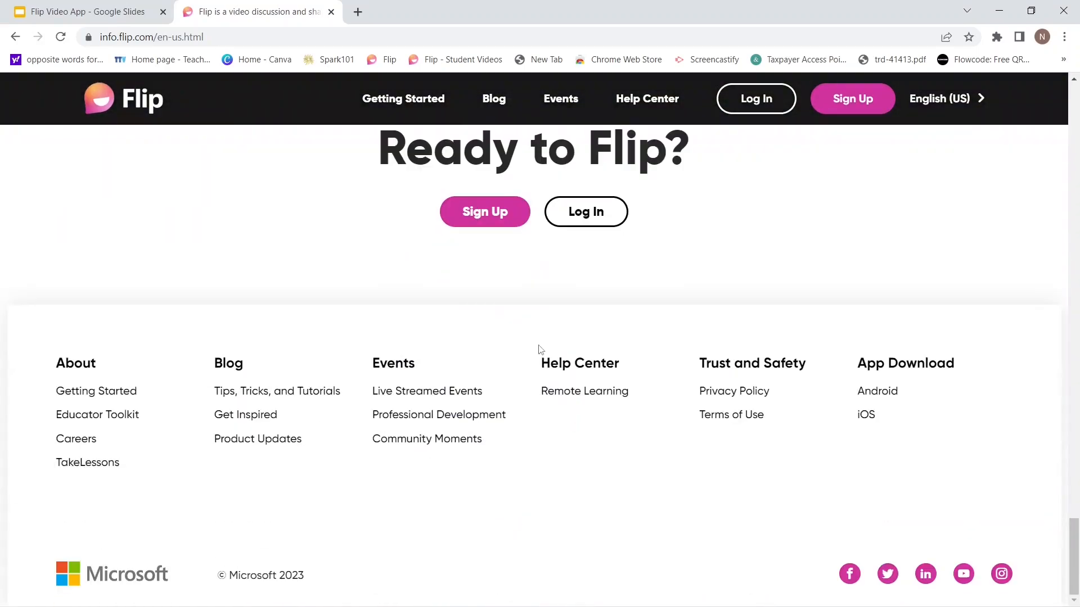
pyautogui.click(86, 421)
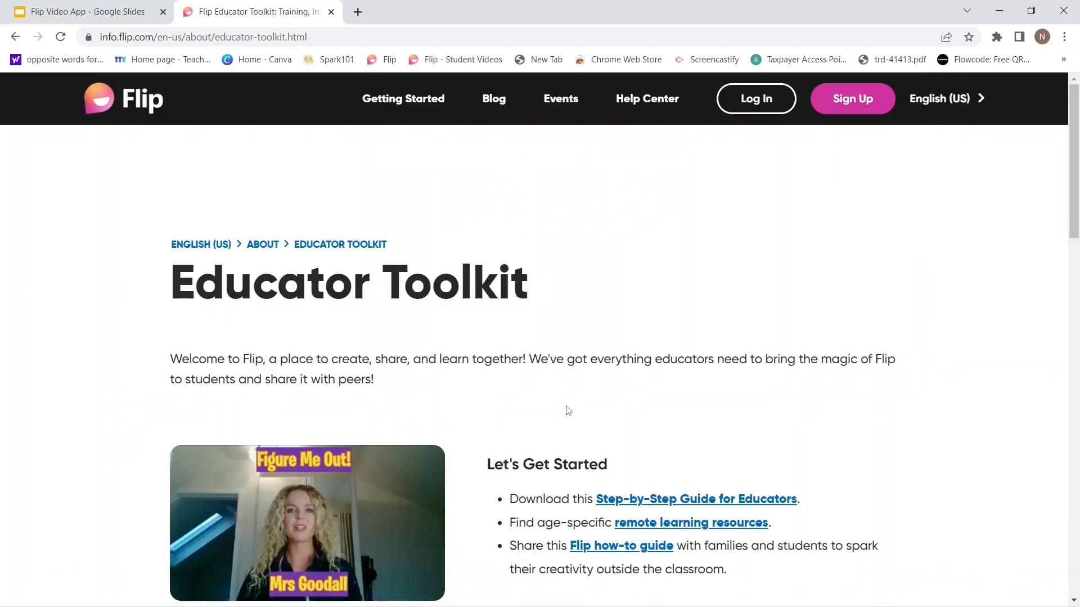
# - Open the Discovery Library from the toolkit's Get Inspiration and Support section, signing in with the school Google account
pyautogui.scroll(-4, 721, 443)
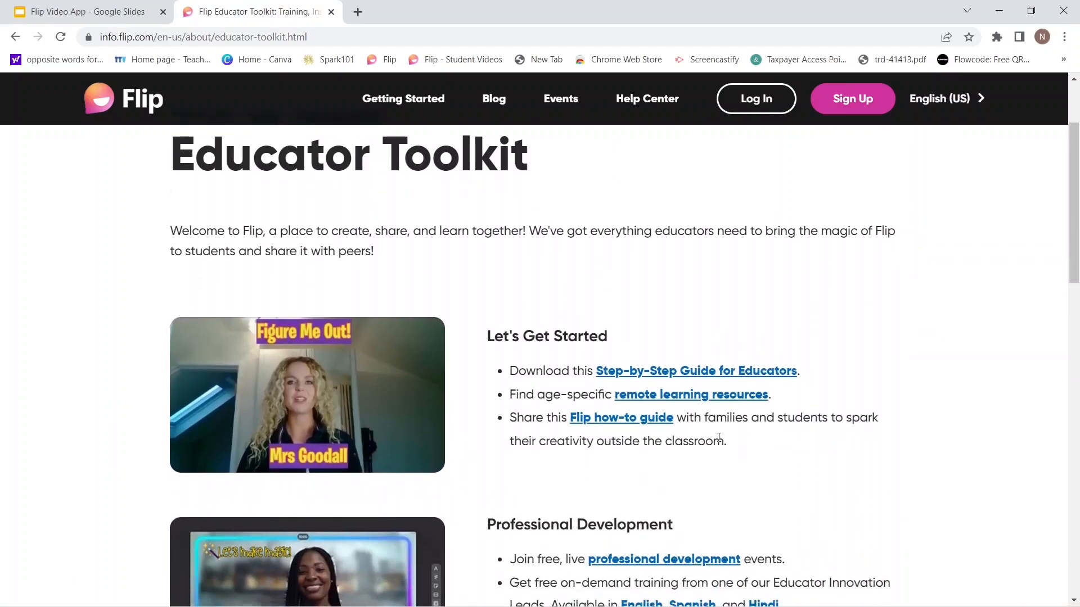
pyautogui.scroll(-4, 719, 433)
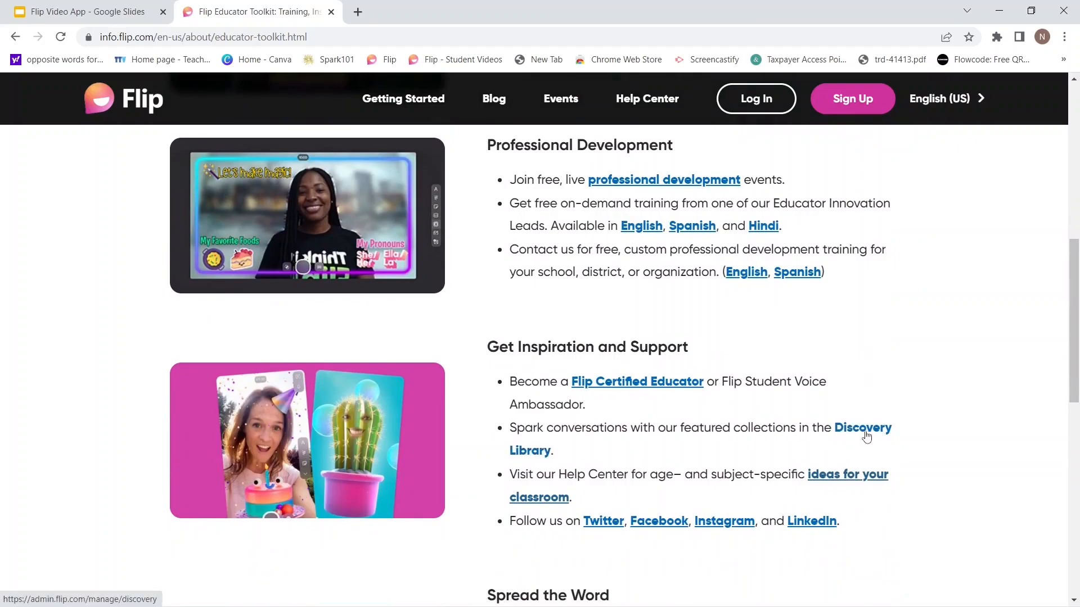
pyautogui.click(867, 429)
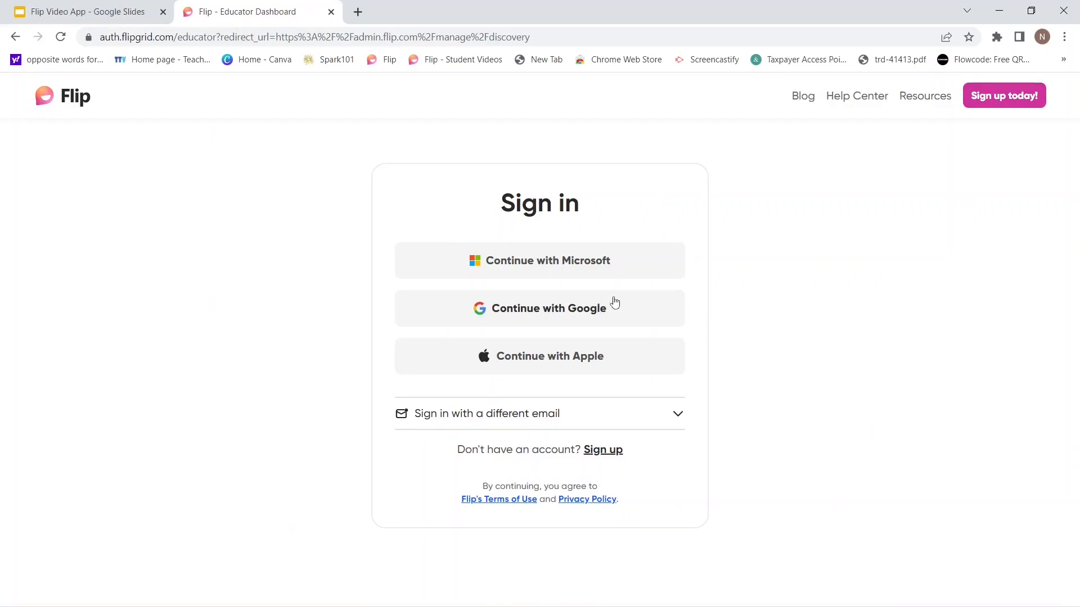
pyautogui.click(542, 309)
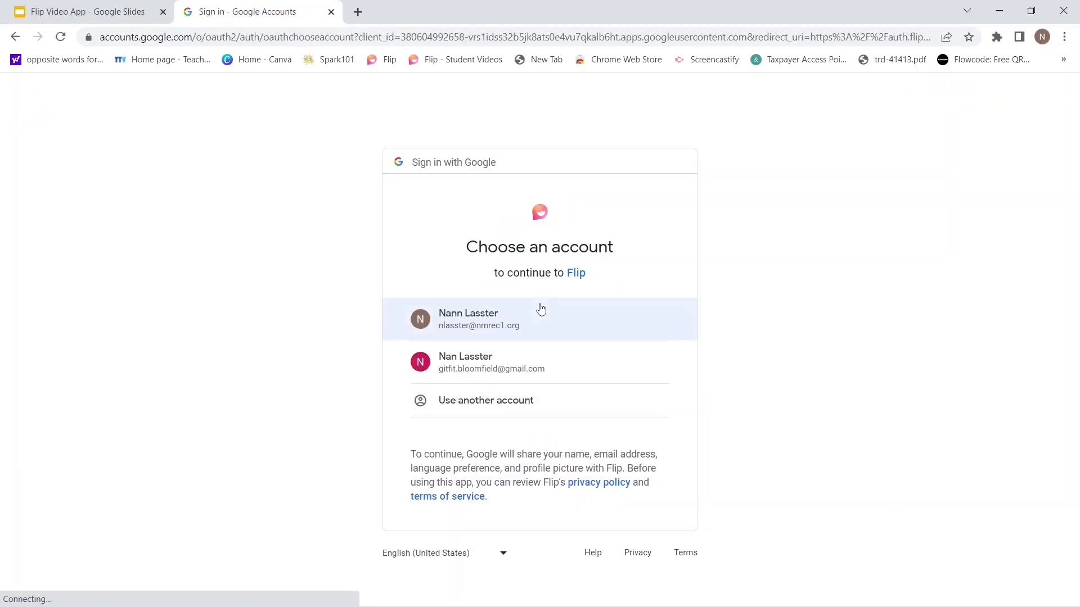
pyautogui.click(488, 325)
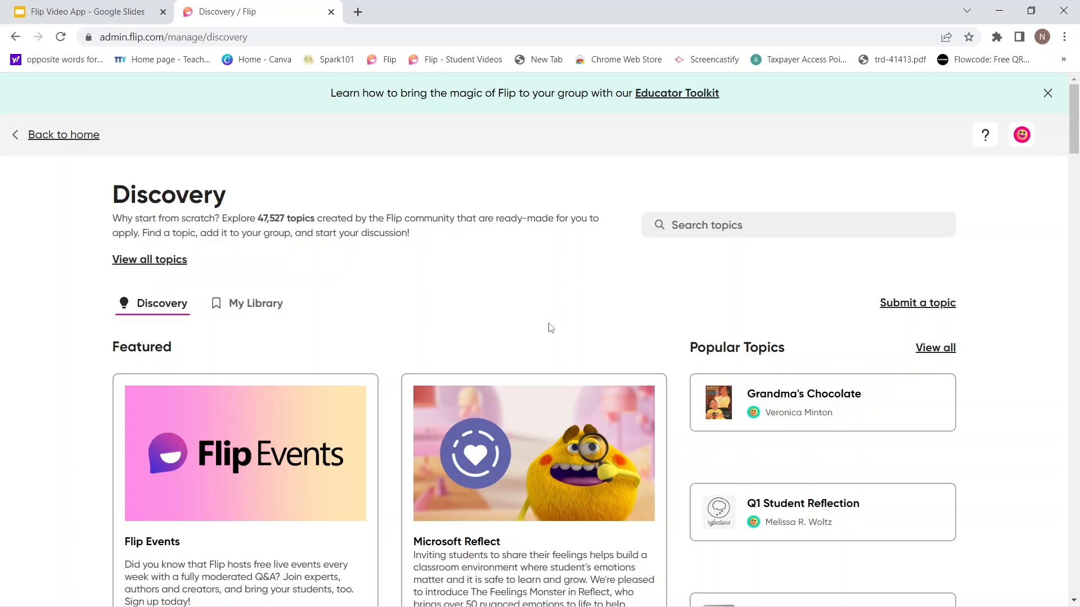
# - Examine the Discovery page from the featured content down to the table of all topics
pyautogui.scroll(-5, 550, 328)
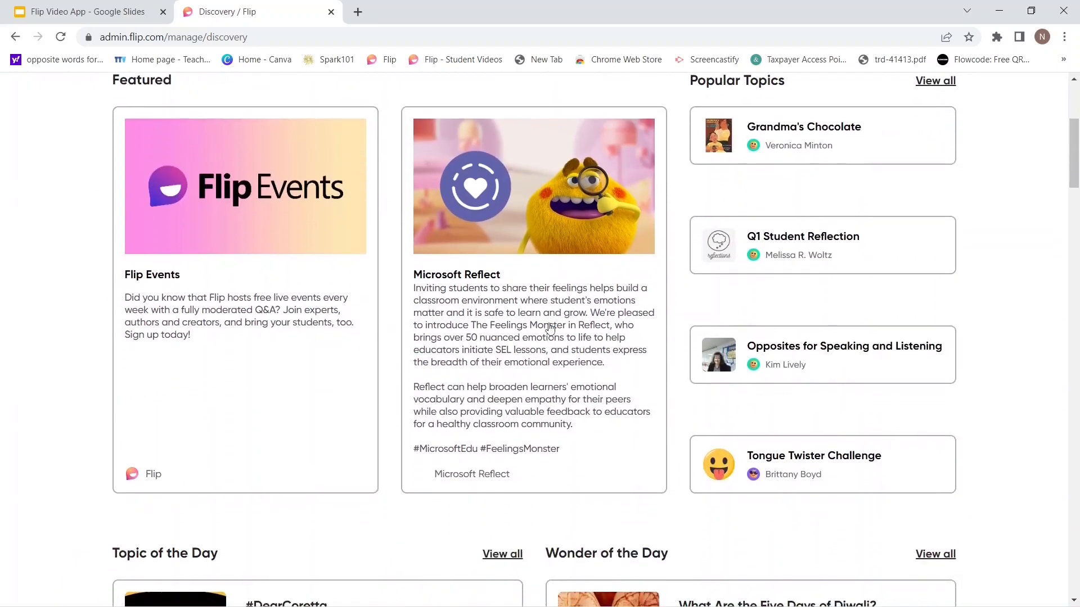
pyautogui.scroll(-20, 550, 329)
pyautogui.scroll(-5, 550, 329)
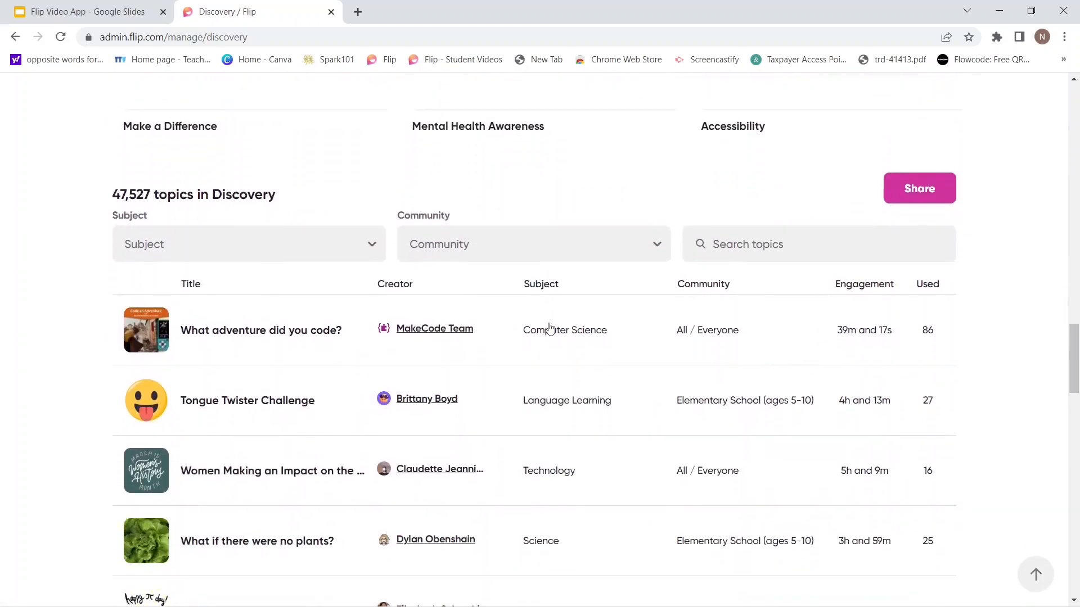
pyautogui.scroll(-3, 550, 329)
pyautogui.scroll(1, 550, 329)
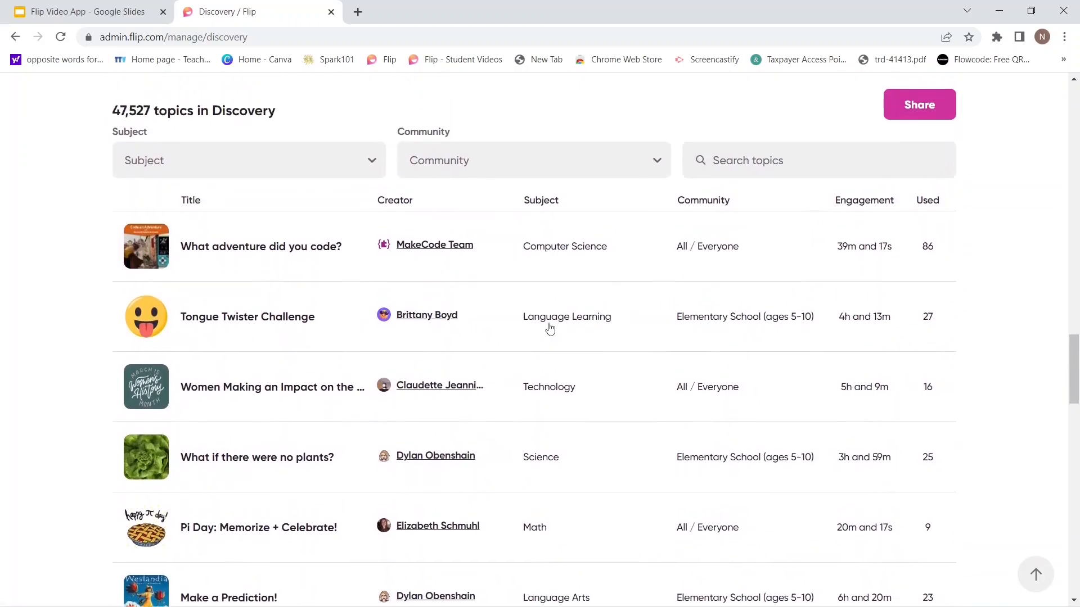
pyautogui.scroll(1, 550, 329)
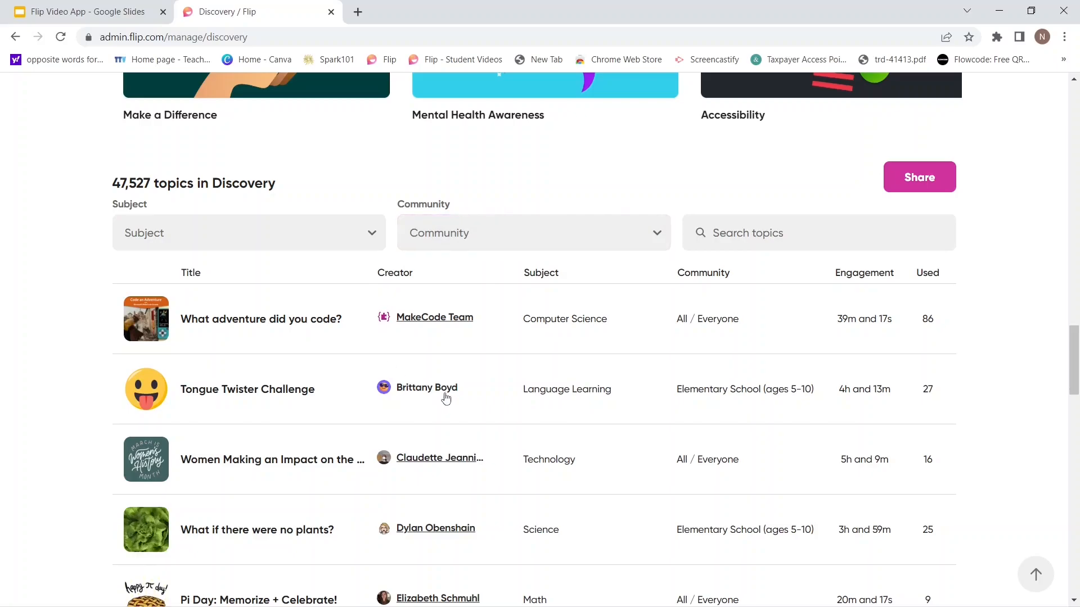
pyautogui.moveTo(464, 606)
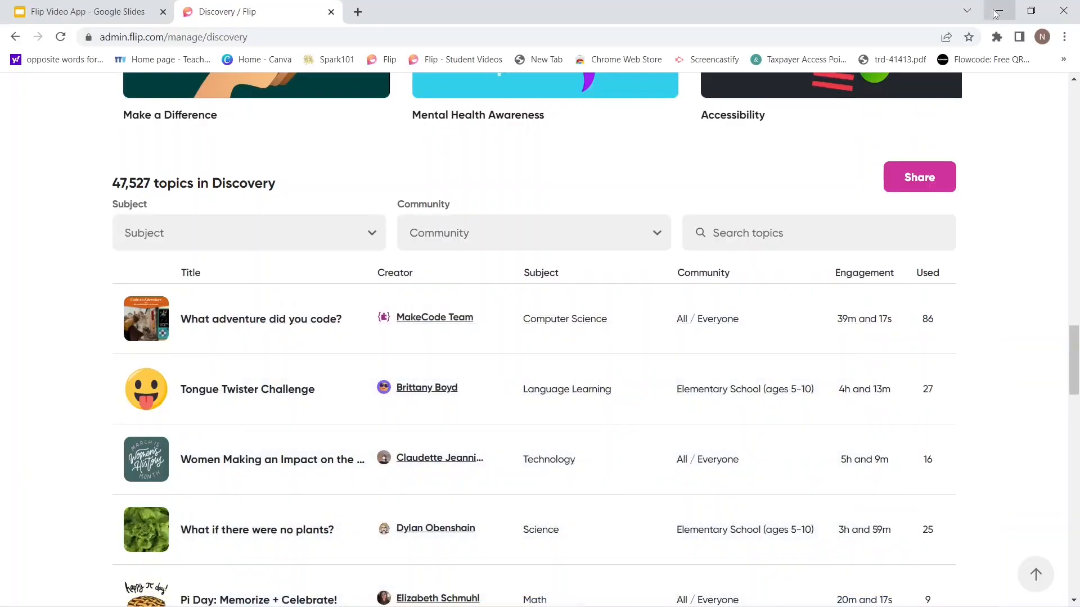
# - Review the choices offered by the Subject filter above the topics table
pyautogui.click(372, 234)
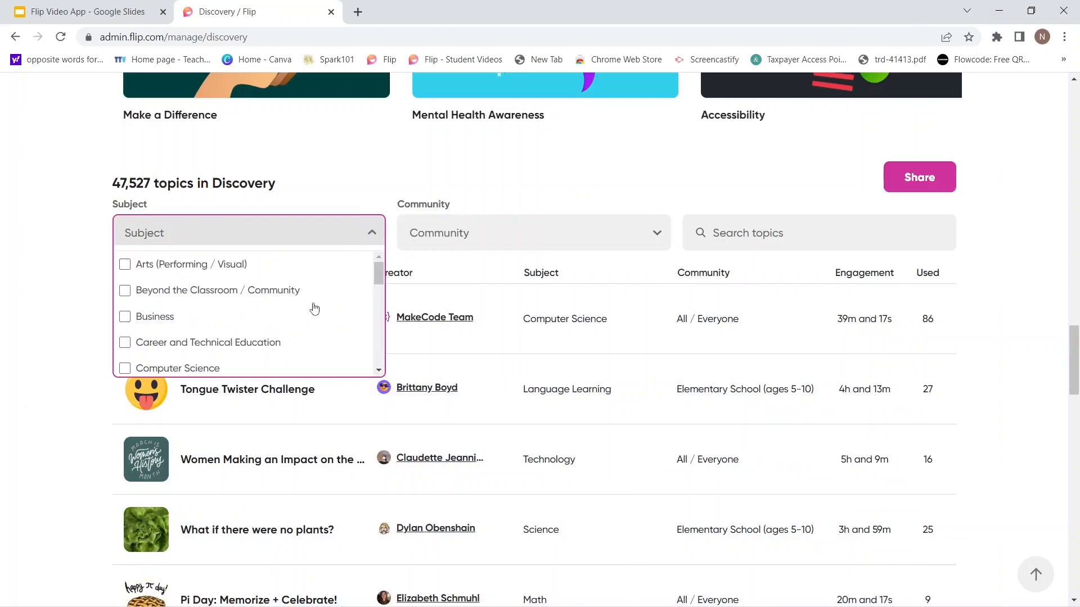
pyautogui.scroll(-3, 312, 318)
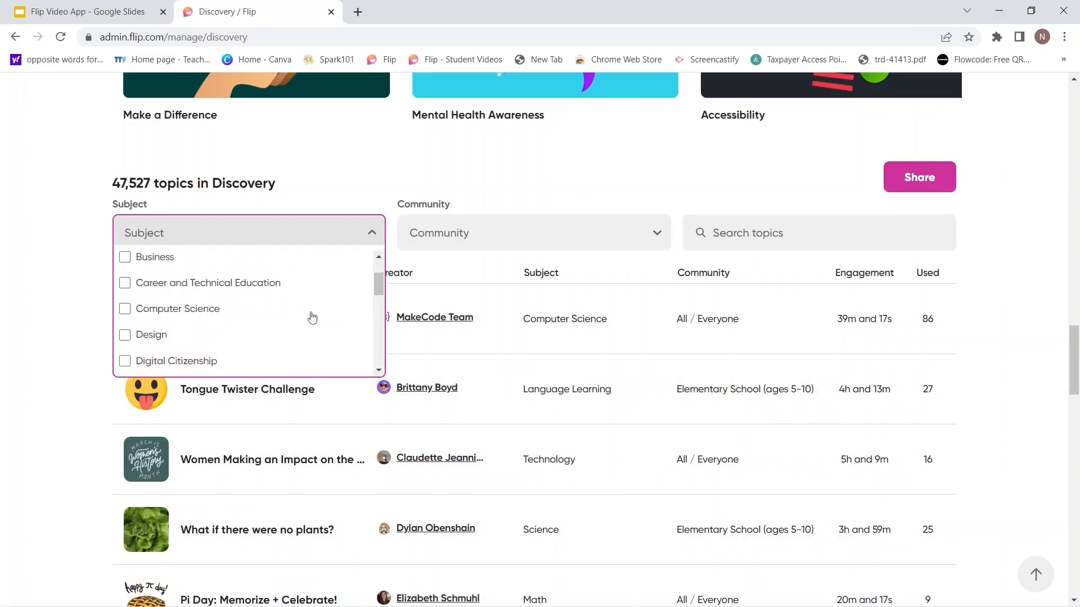
pyautogui.scroll(-2, 312, 318)
pyautogui.scroll(2, 312, 318)
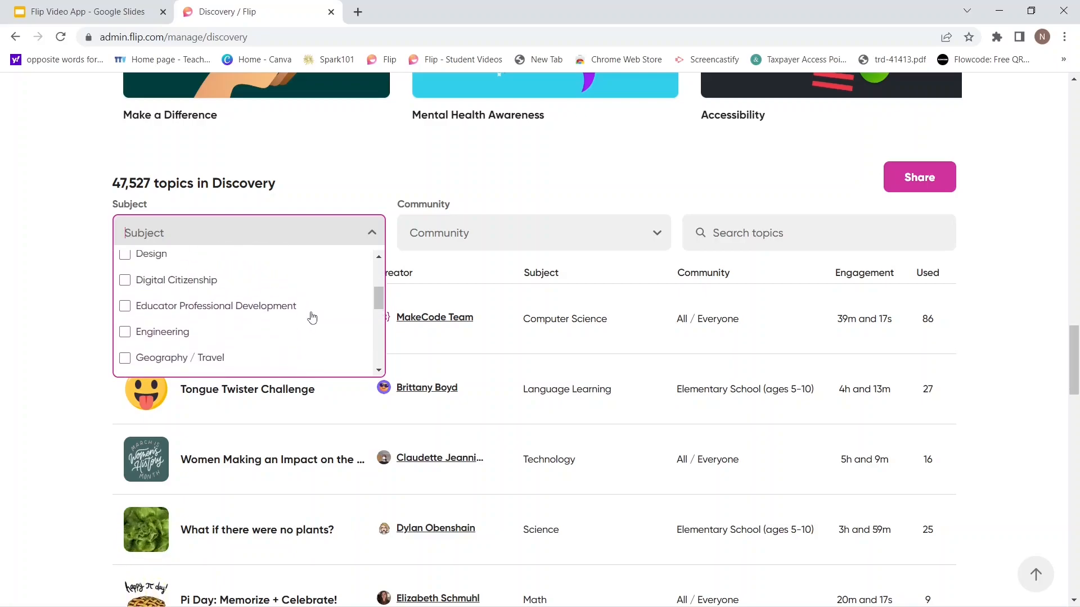
# - Review the age and audience choices of the Community filter, closing with the topic search field active
pyautogui.click(657, 234)
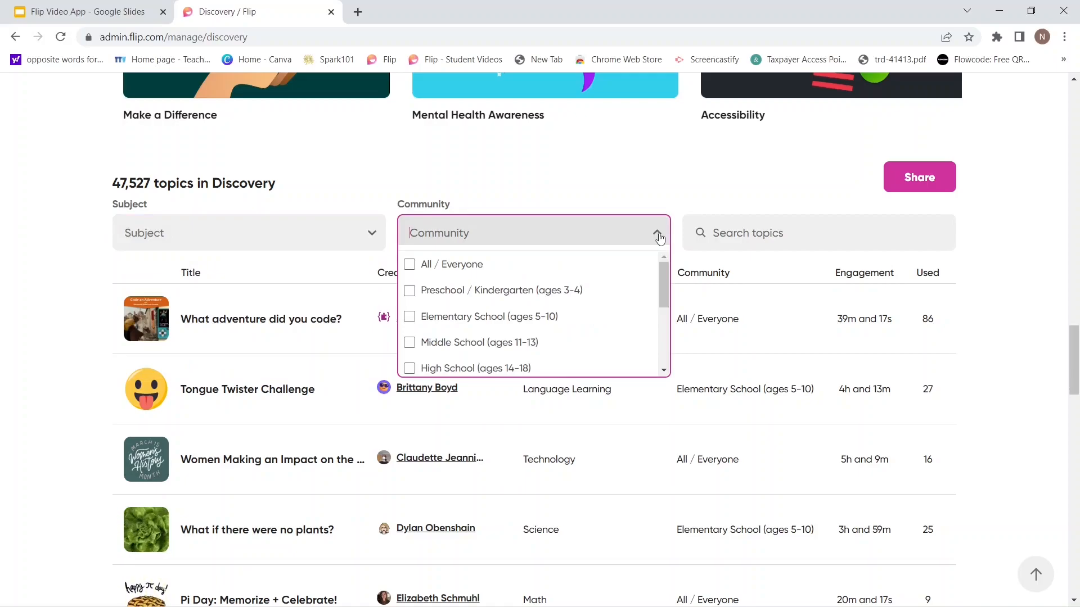
pyautogui.scroll(-2, 569, 308)
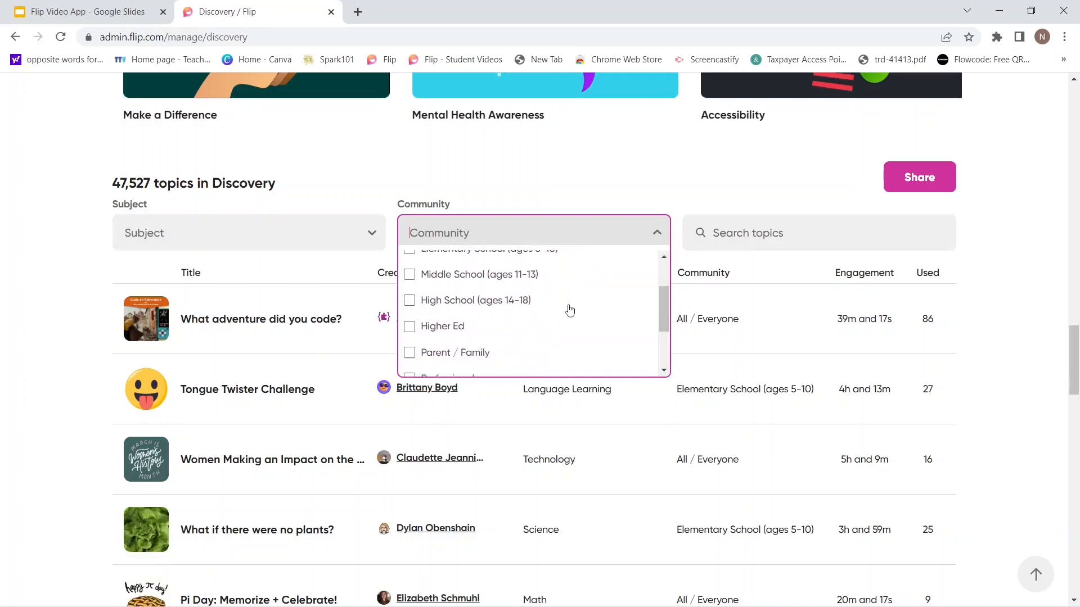
pyautogui.scroll(-3, 570, 310)
pyautogui.scroll(2, 570, 309)
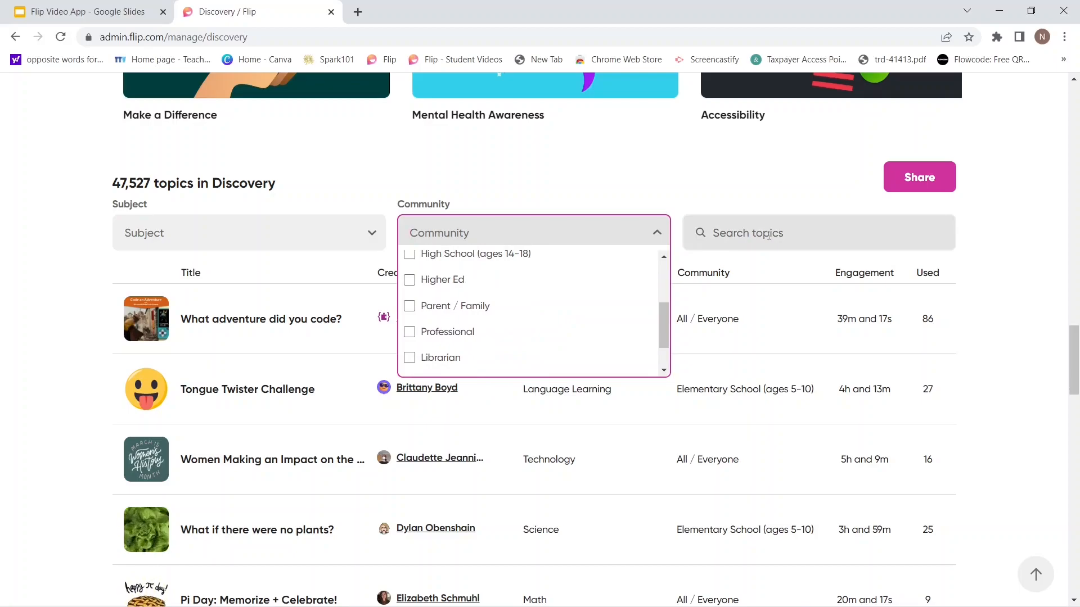
pyautogui.click(769, 236)
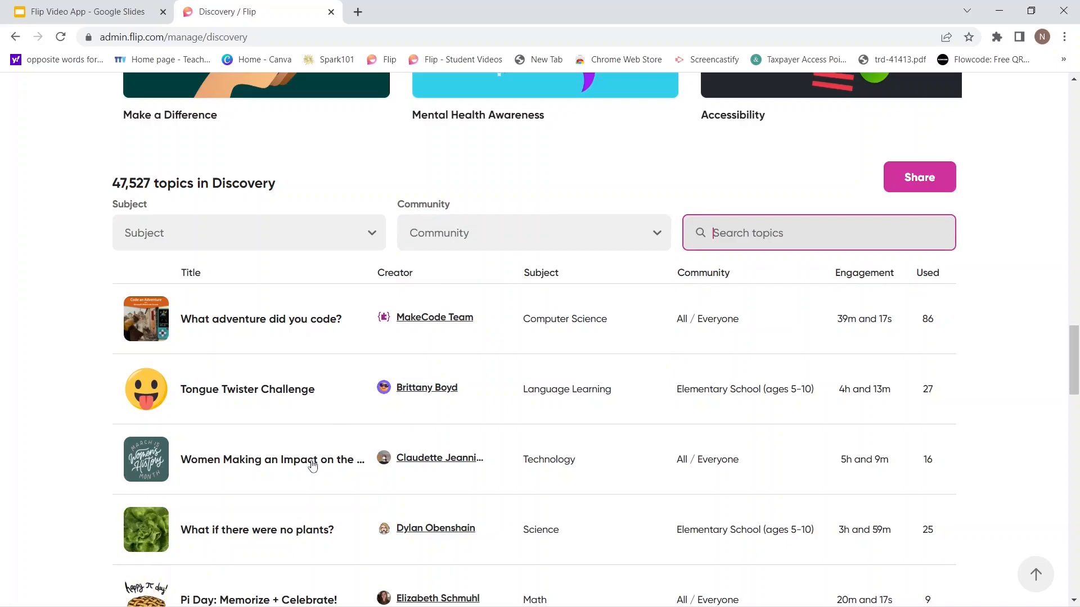
# - Open the Tongue Twister Challenge topic and review its task description, details and attached slide links
pyautogui.scroll(-3, 309, 462)
pyautogui.scroll(2, 313, 466)
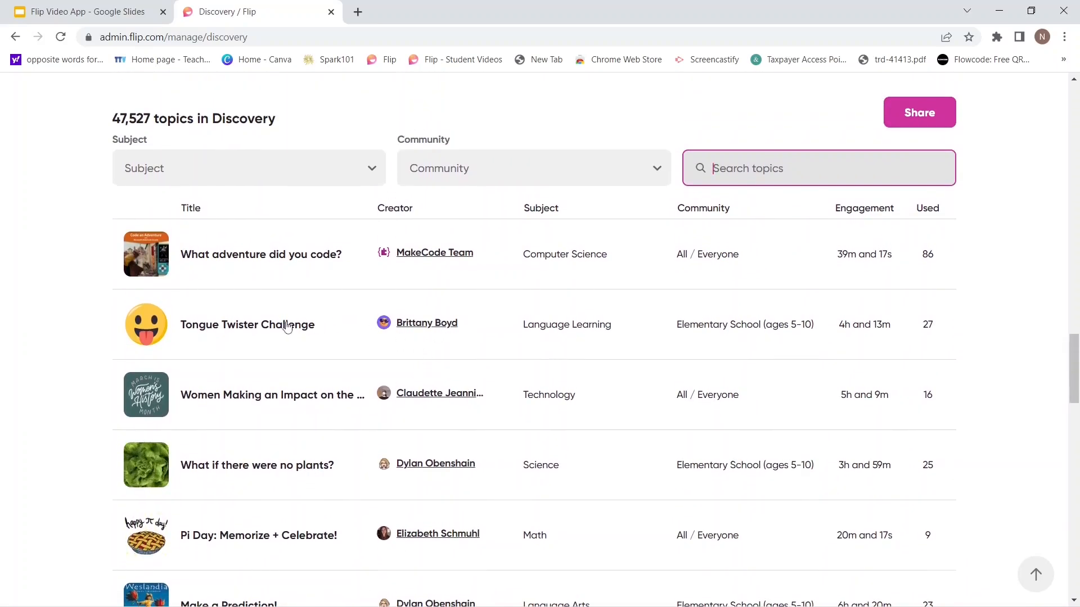
pyautogui.click(247, 326)
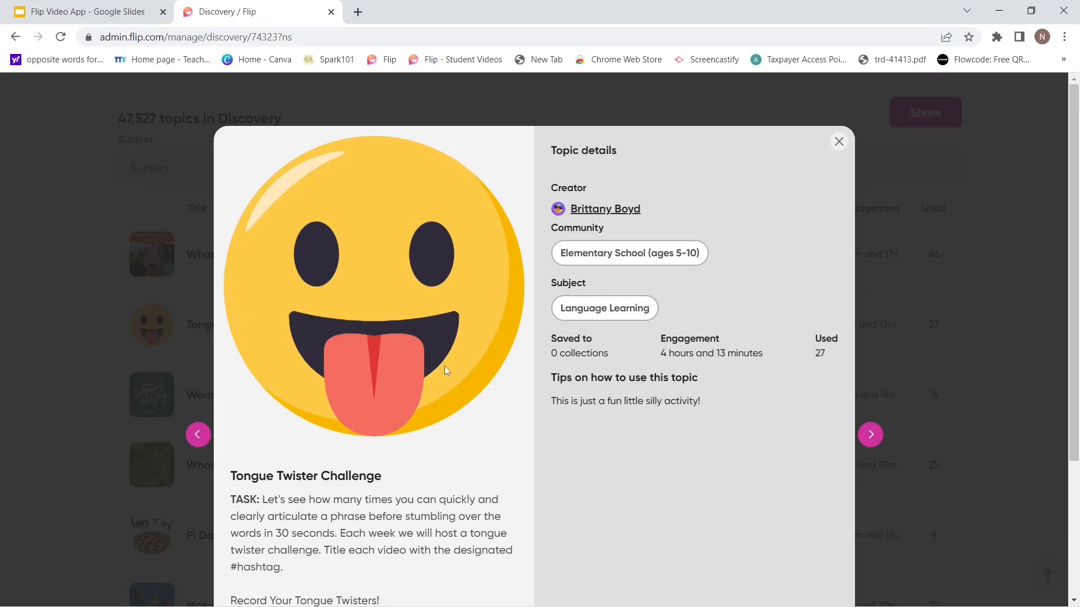
pyautogui.scroll(-3, 432, 429)
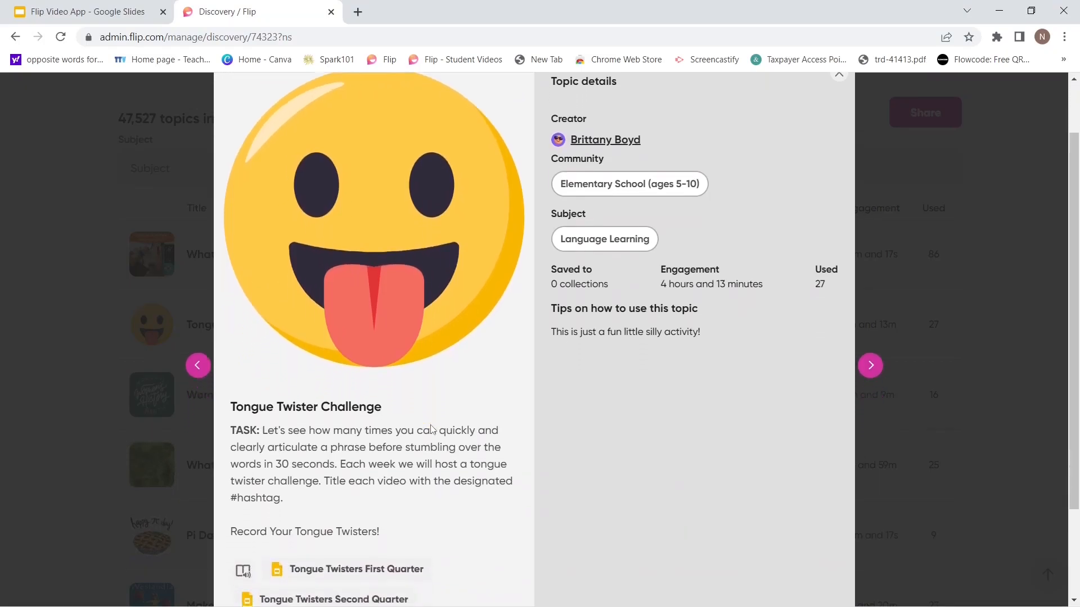
pyautogui.scroll(-1, 432, 429)
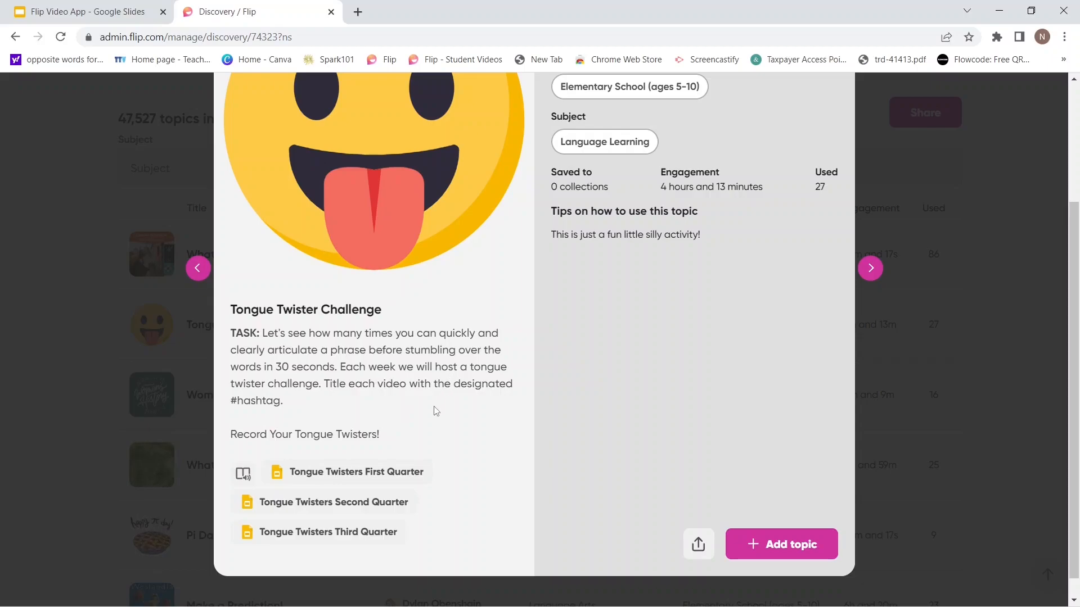
pyautogui.scroll(-1, 441, 457)
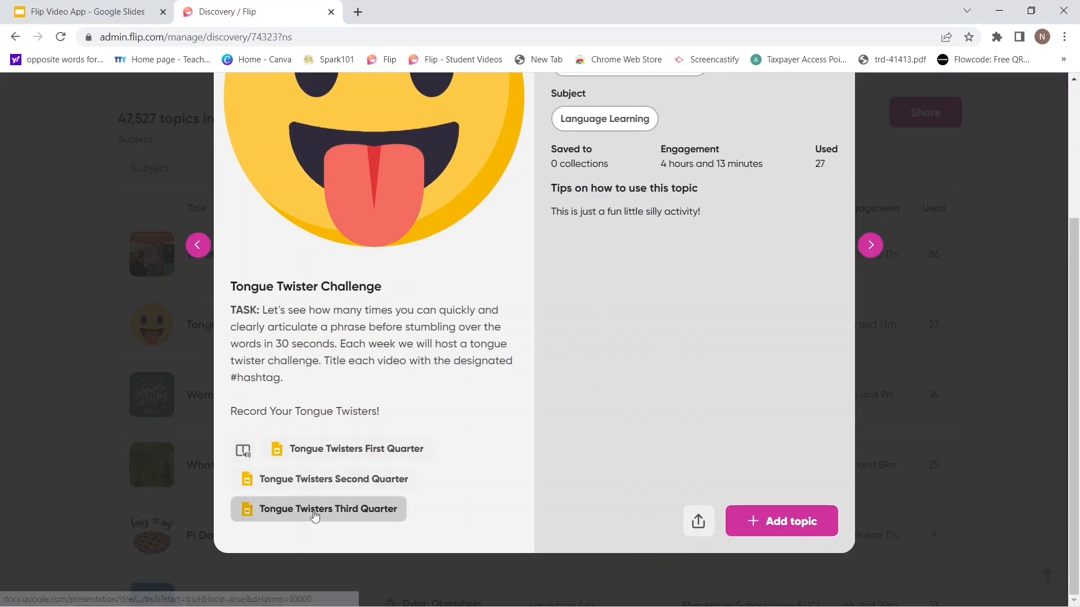
# - View the attached Tongue Twisters First Quarter slides, then return to the topic details
pyautogui.click(323, 452)
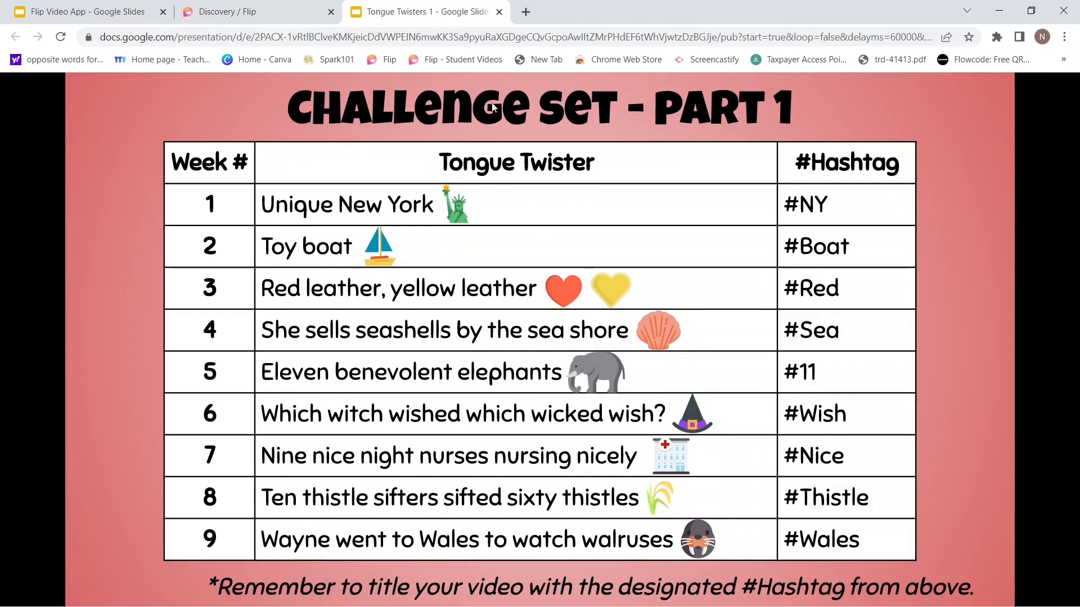
pyautogui.click(499, 12)
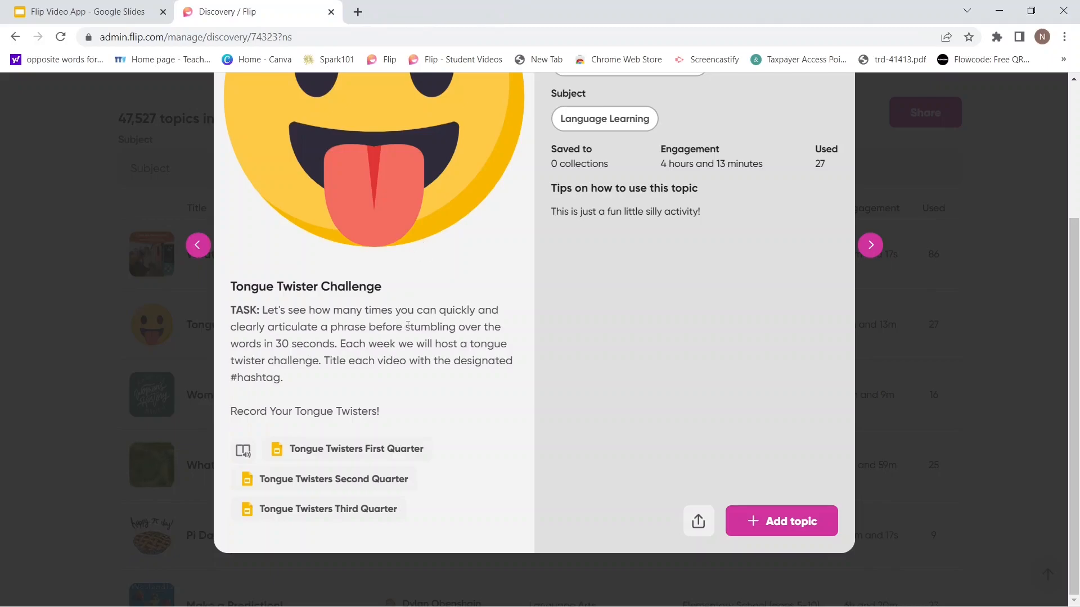
pyautogui.scroll(1, 408, 325)
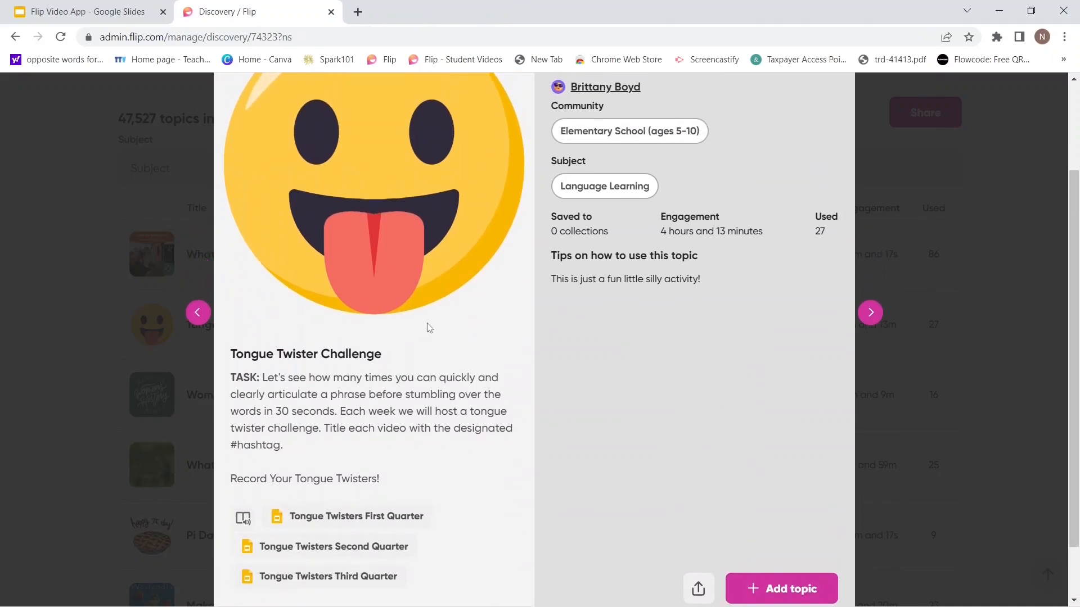
# - Add the Tongue Twister Challenge topic to a new group named "5th Grade 2023" and post it
pyautogui.click(772, 592)
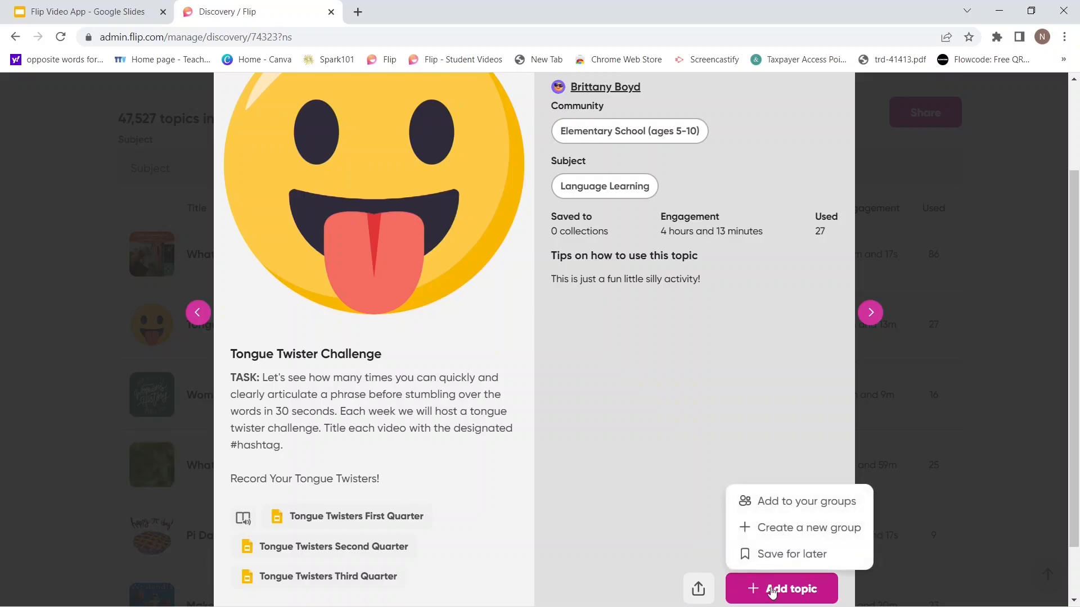
pyautogui.click(787, 530)
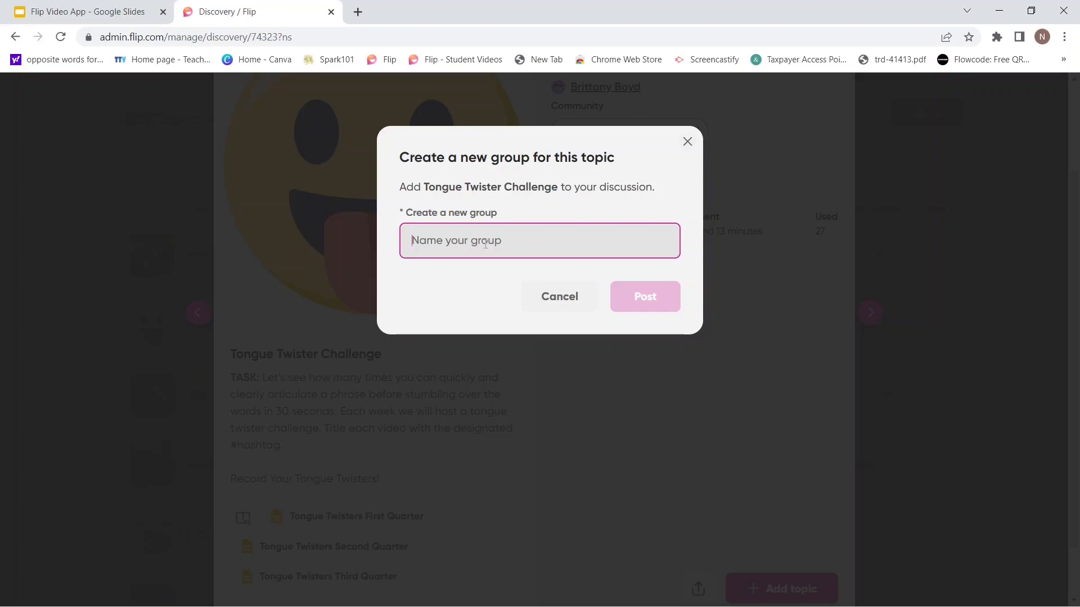
pyautogui.write('5th ')
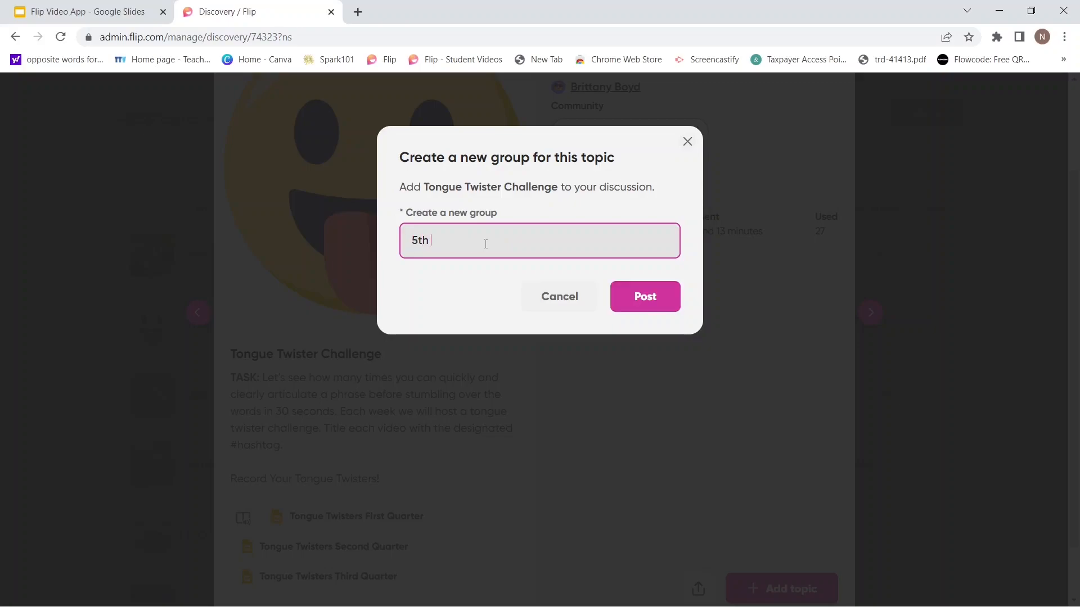
pyautogui.write('Grade 2023')
pyautogui.click(636, 309)
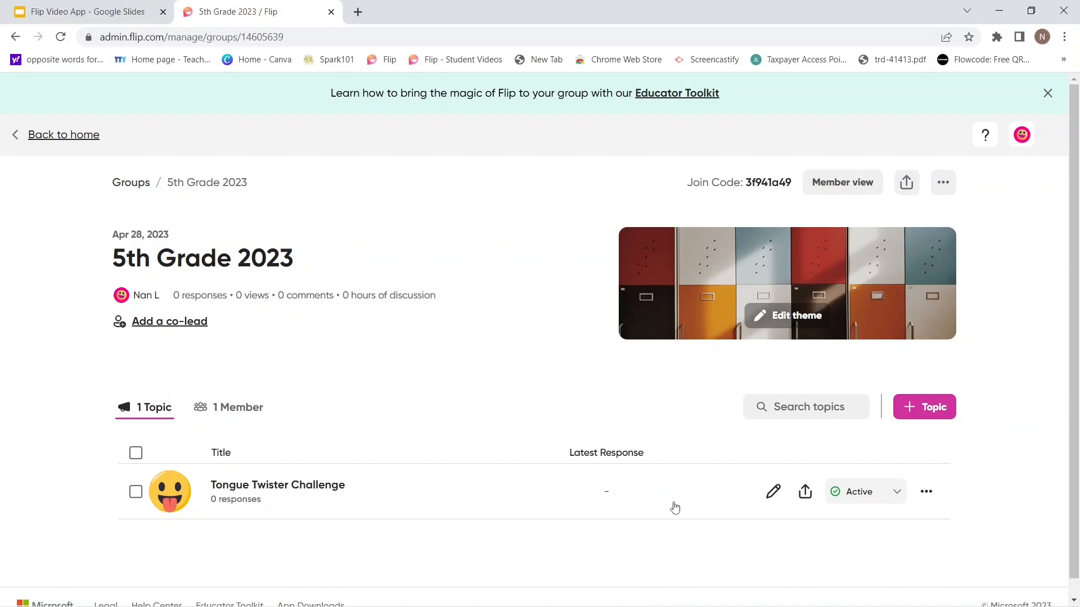
# - Open the Tongue Twister Challenge topic for editing and review its description, media, attached links and recording time
pyautogui.click(774, 494)
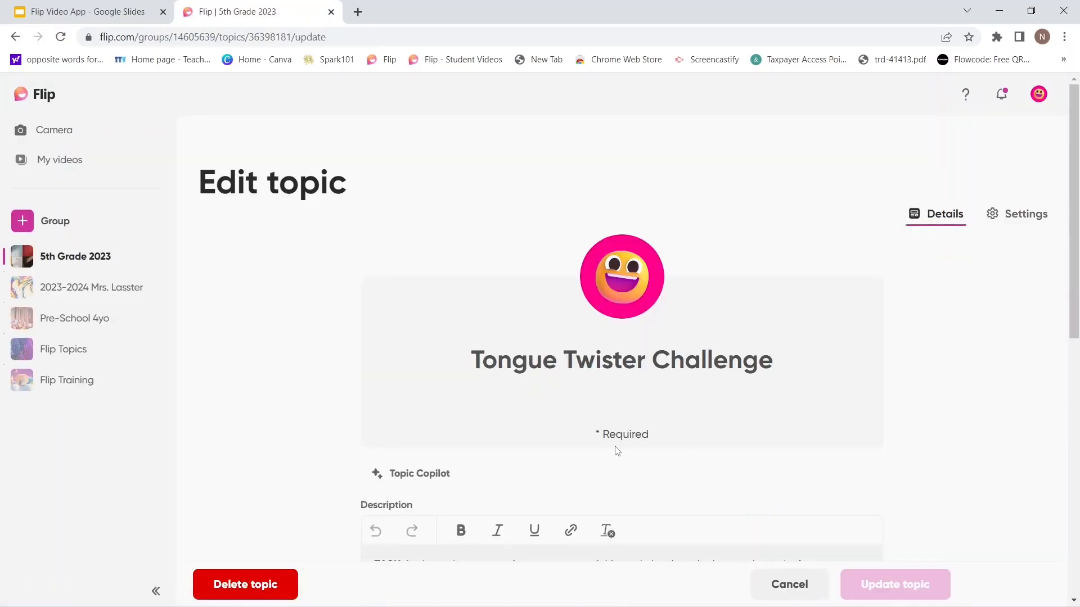
pyautogui.scroll(-3, 585, 505)
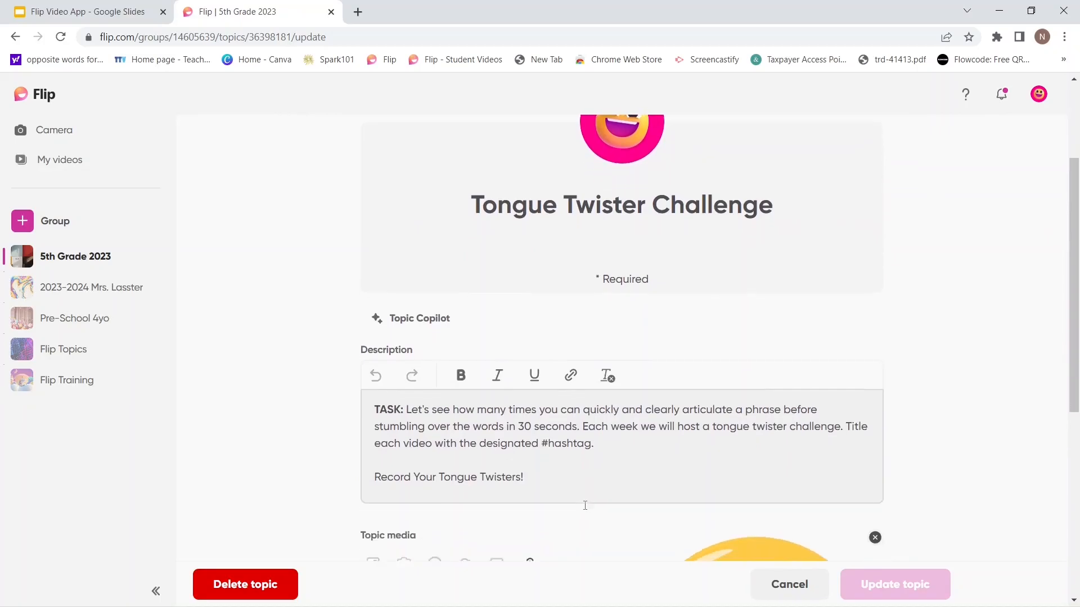
pyautogui.scroll(-8, 585, 505)
pyautogui.scroll(-1, 586, 510)
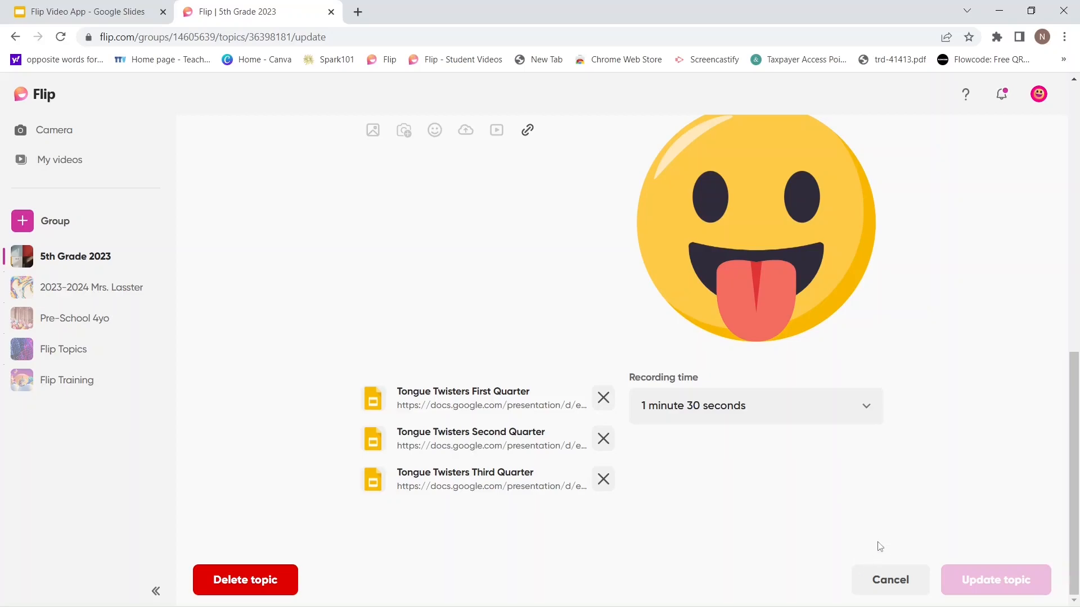
# - Return to the Tongue Twister Challenge edit page without saving changes and look through the account menu options
pyautogui.click(890, 580)
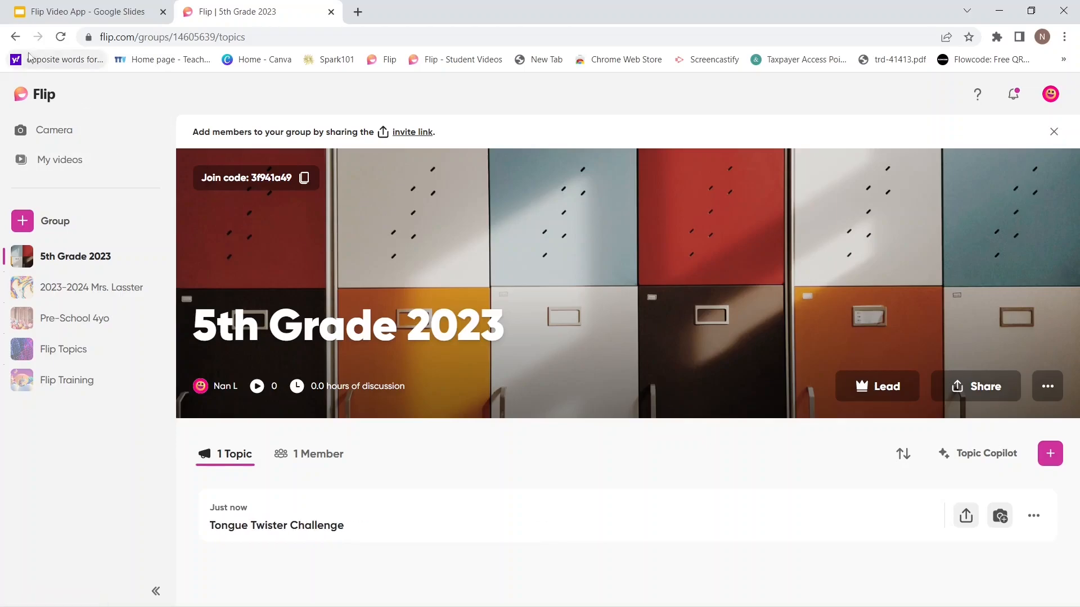
pyautogui.click(10, 38)
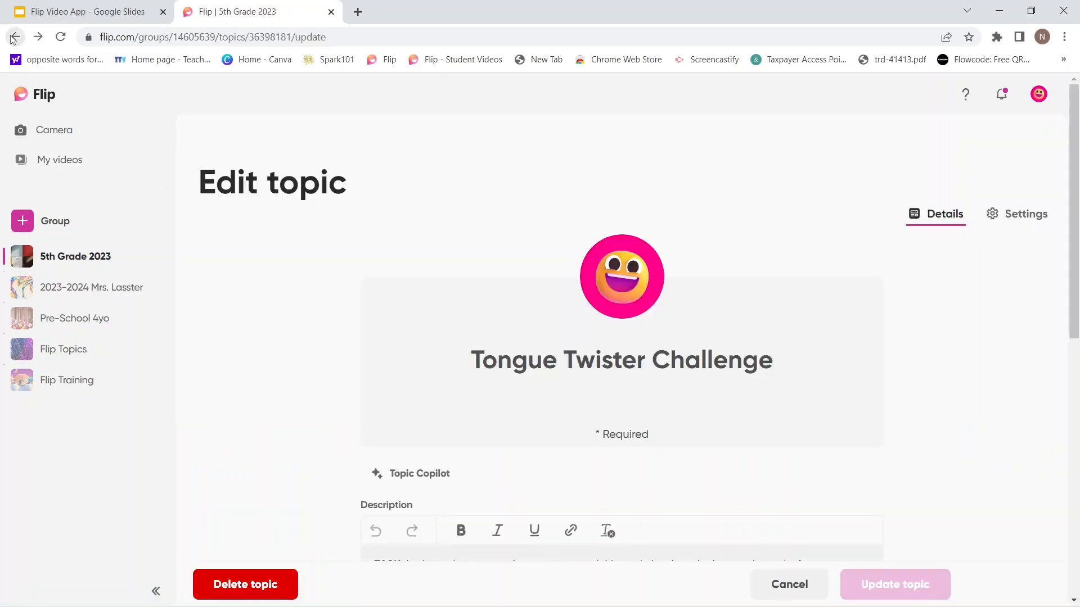
pyautogui.click(11, 37)
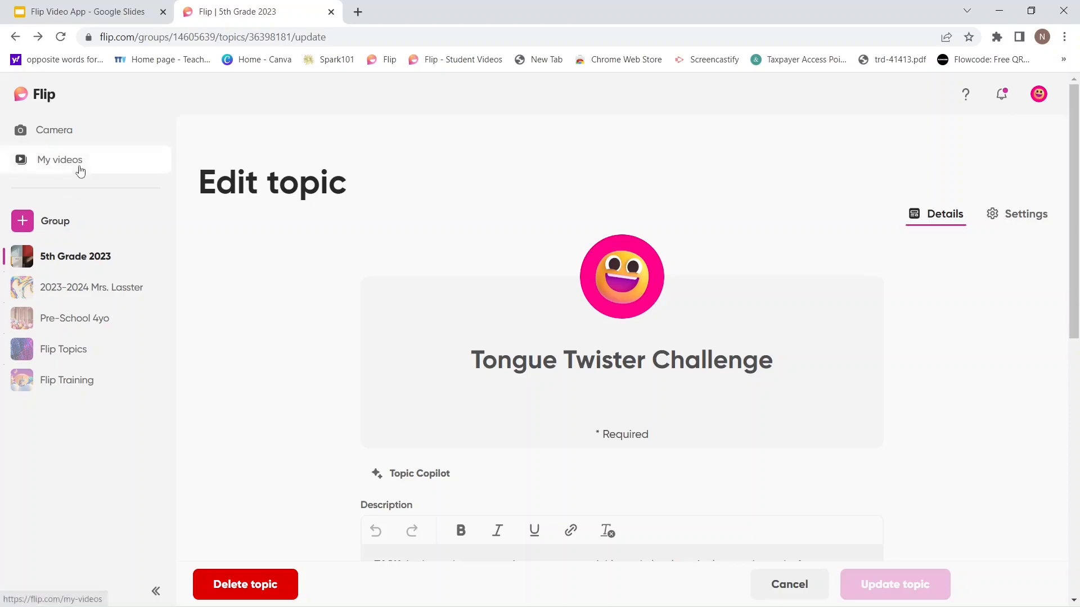
pyautogui.click(1040, 94)
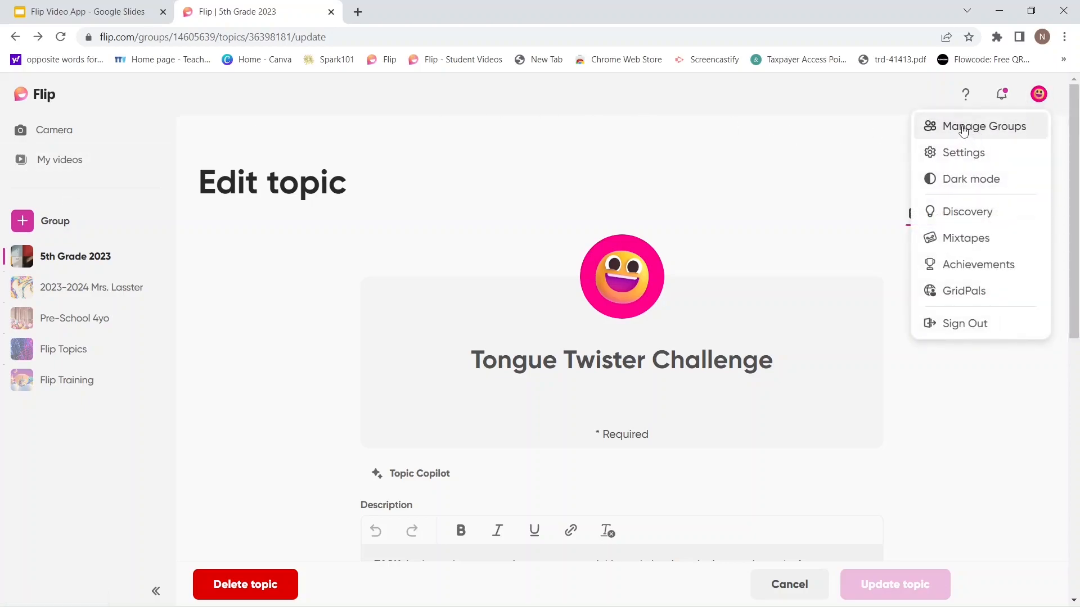
pyautogui.click(269, 248)
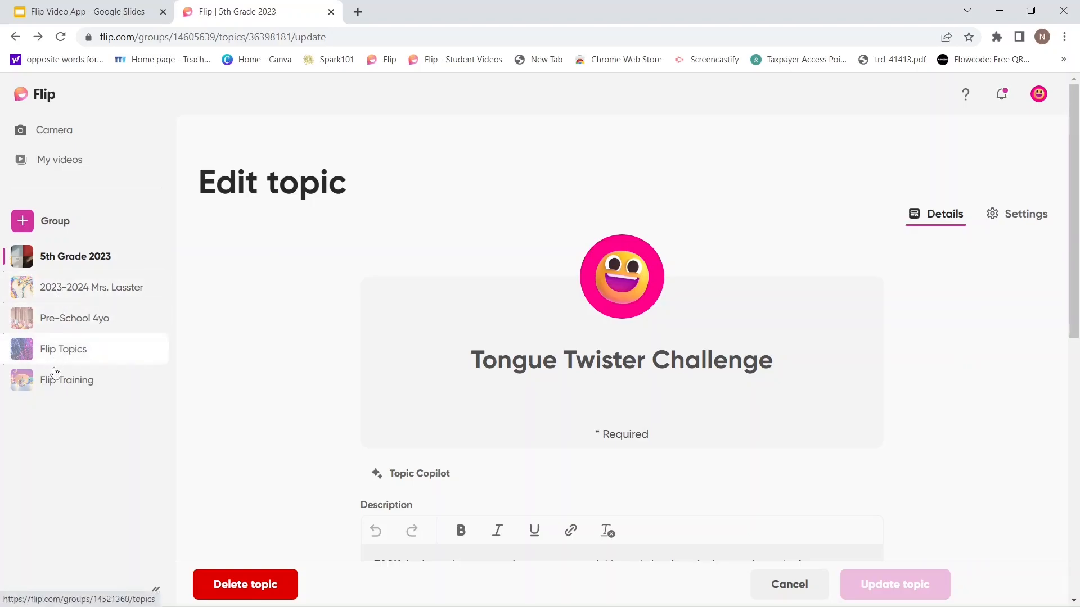
# - Start a new Classroom group for the Ages 11 – 13 (Middle School) level
pyautogui.click(69, 291)
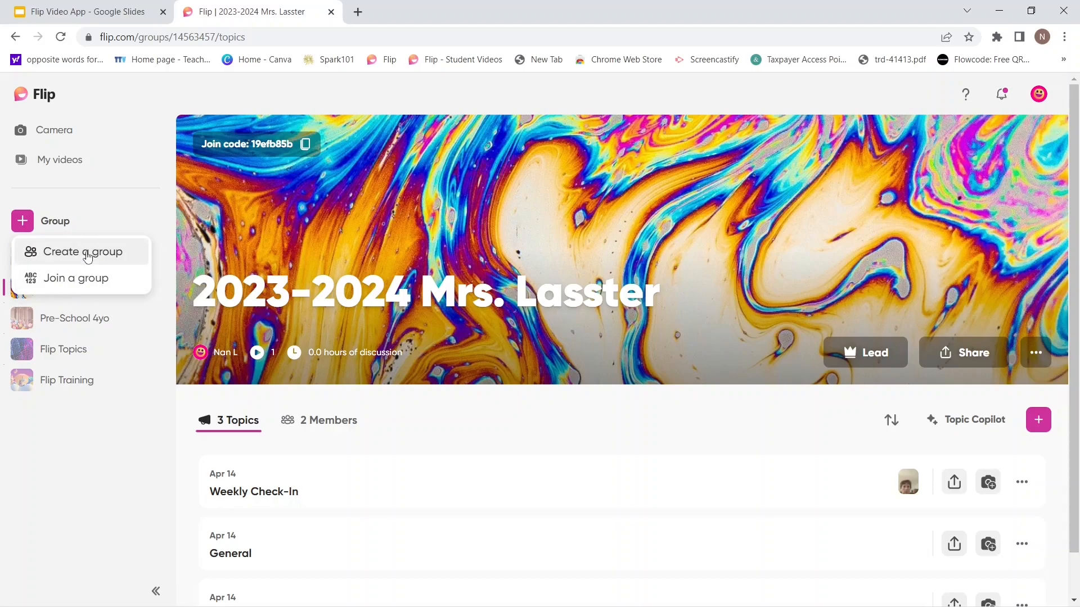
pyautogui.click(87, 254)
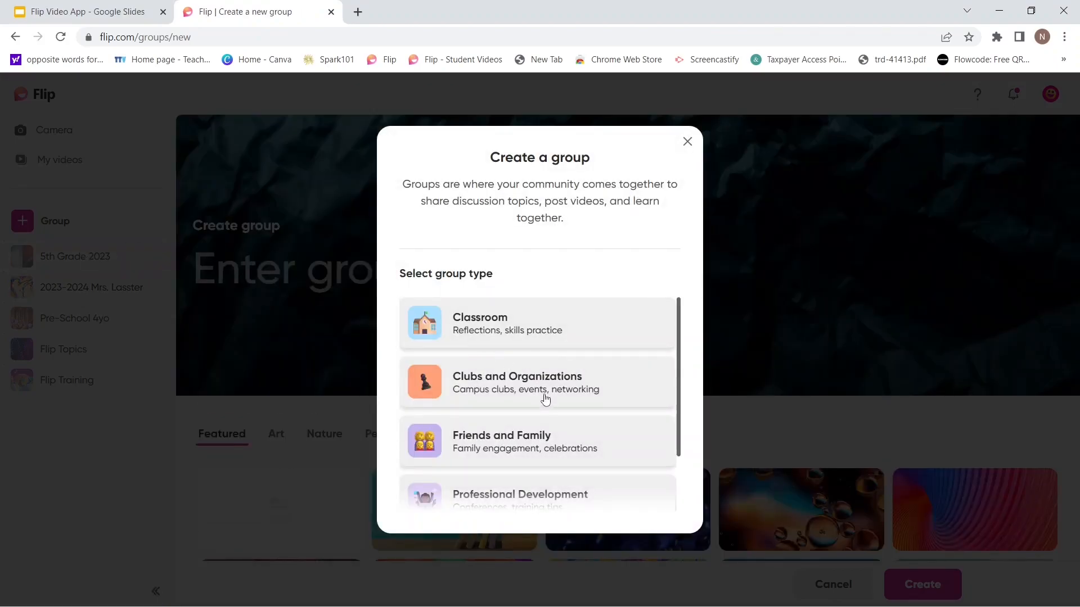
pyautogui.scroll(-2, 550, 400)
pyautogui.scroll(2, 550, 400)
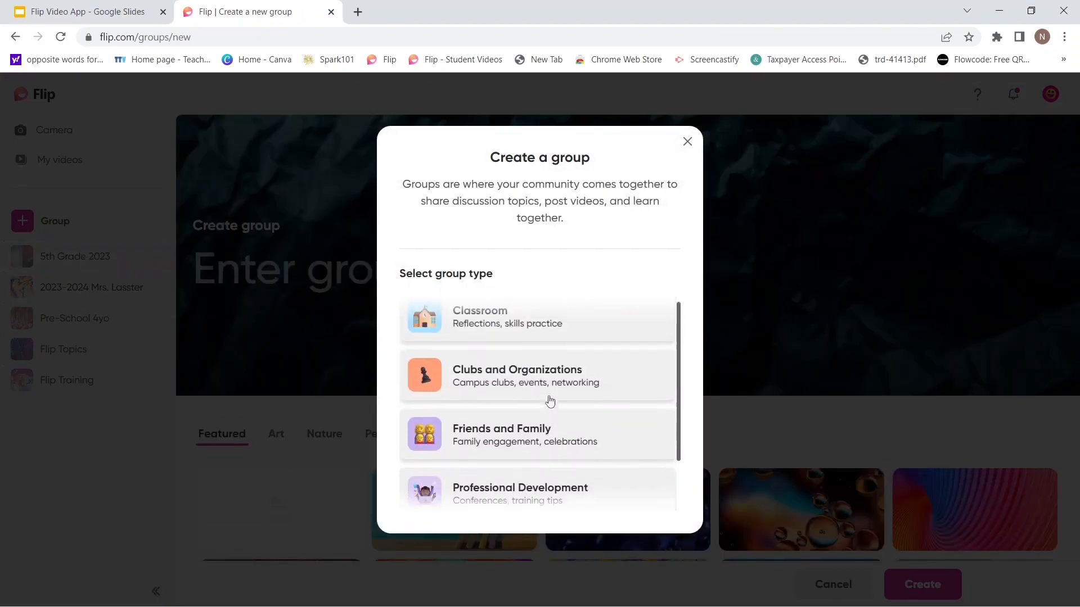
pyautogui.click(504, 328)
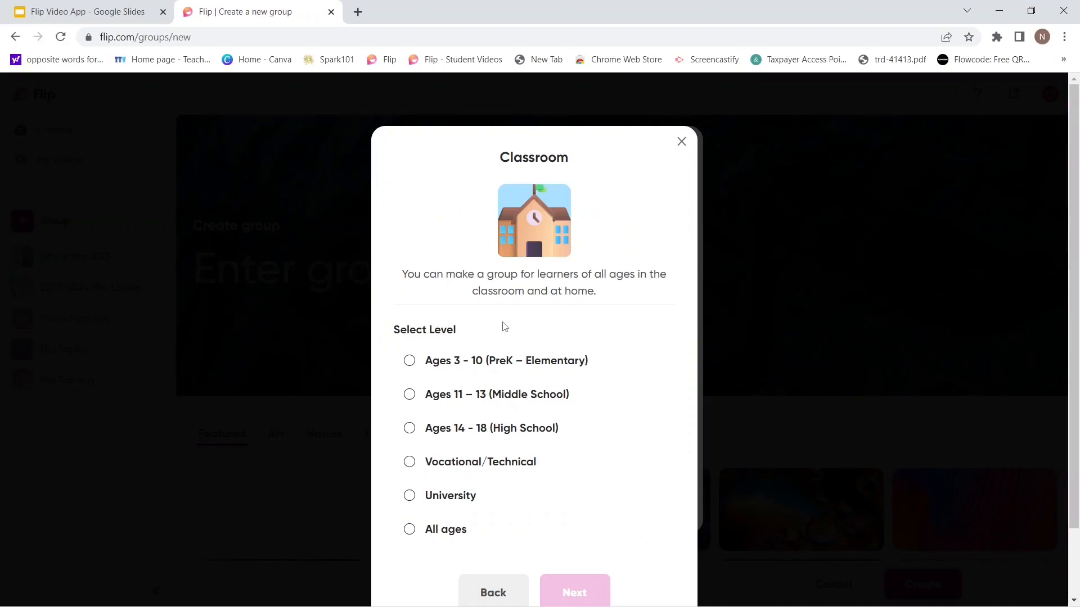
pyautogui.click(409, 395)
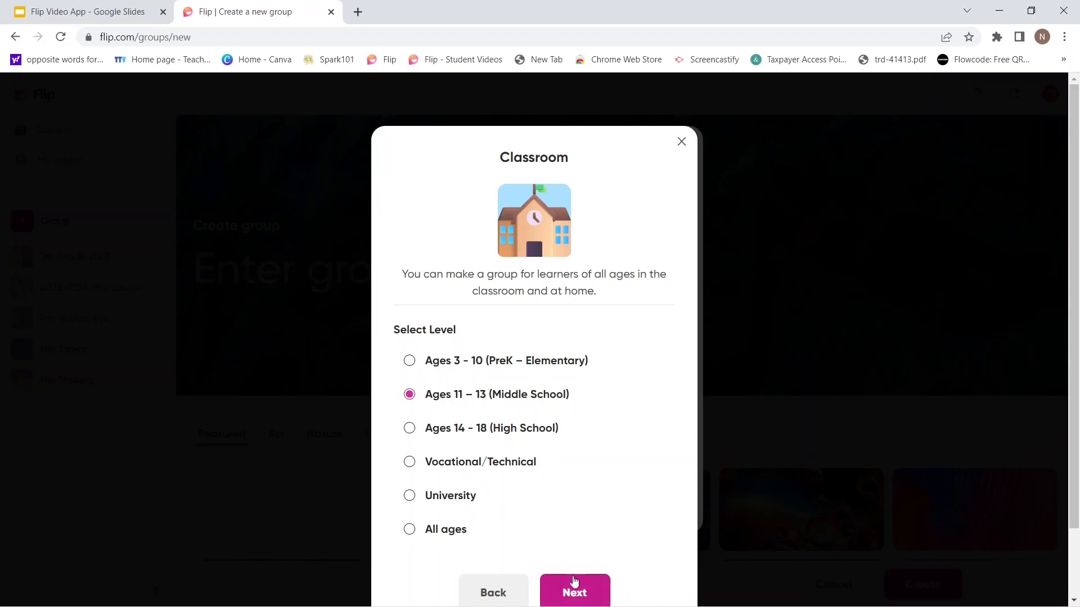
pyautogui.click(574, 594)
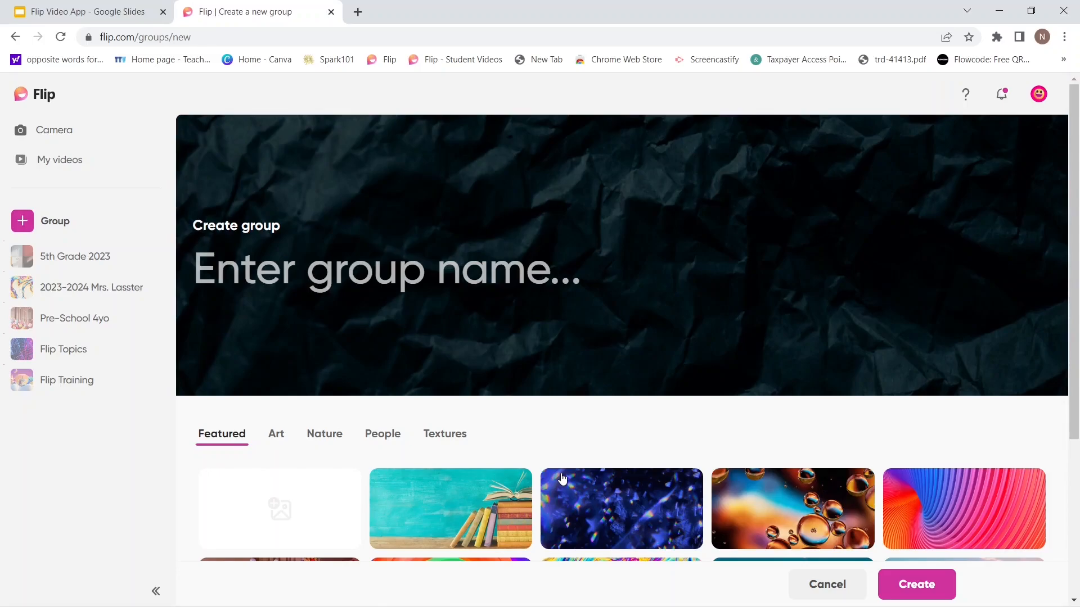
# - Name the new group "6th Grade 2023"
pyautogui.write('6th ')
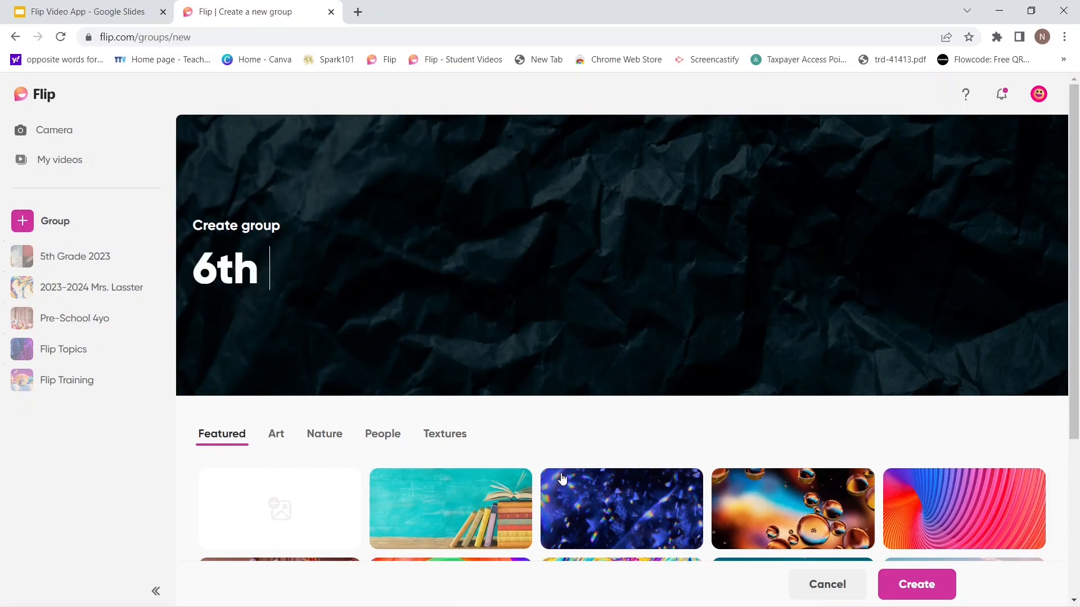
pyautogui.write('Grade 2')
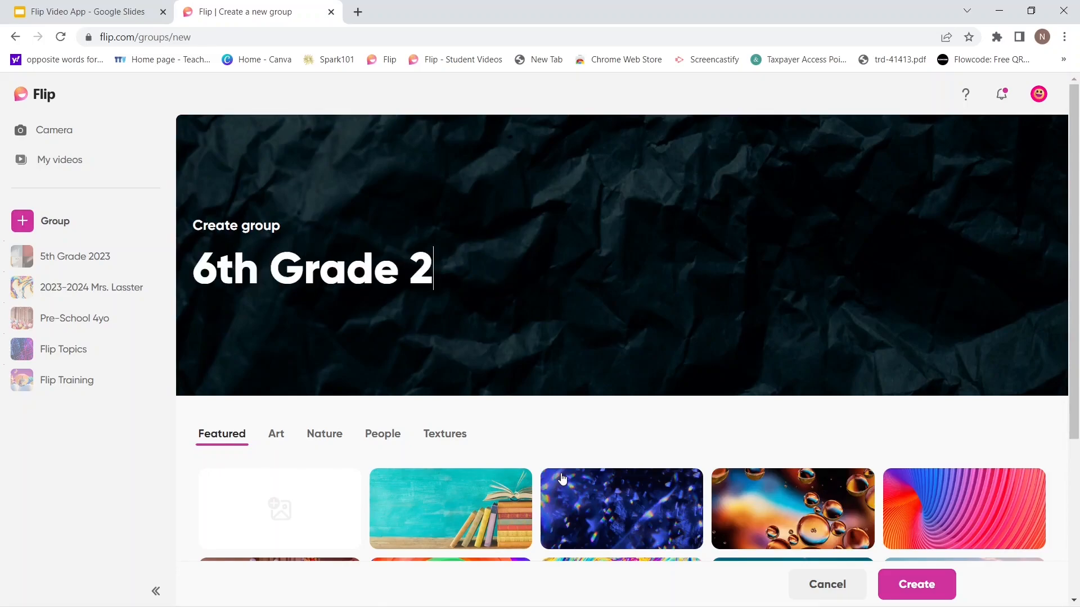
pyautogui.write('023')
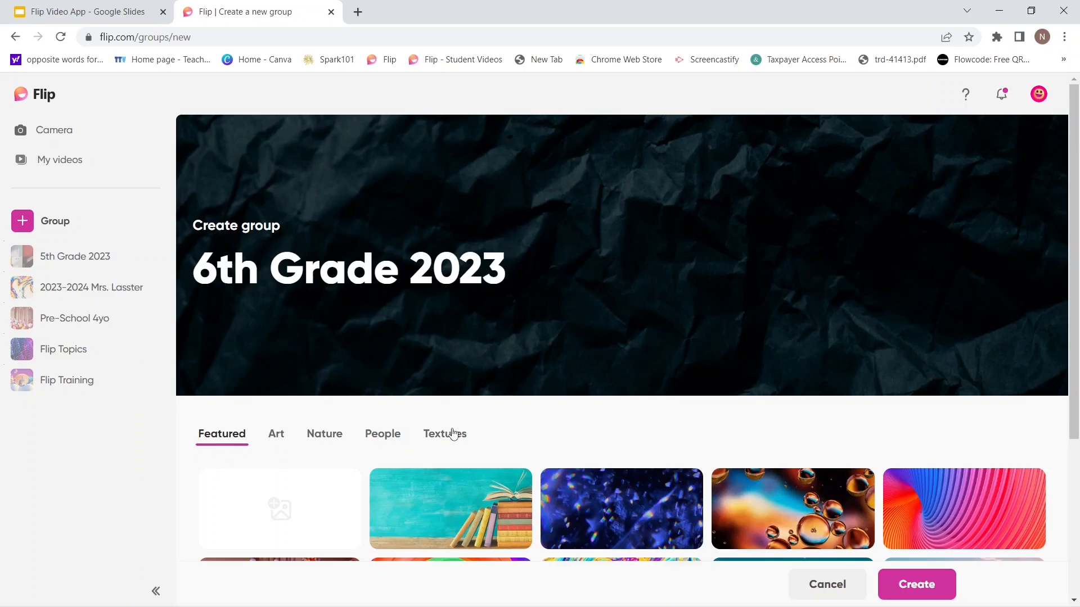
# - Browse the group cover images in the Featured, Art, Nature, People and Textures categories
pyautogui.scroll(-5, 453, 433)
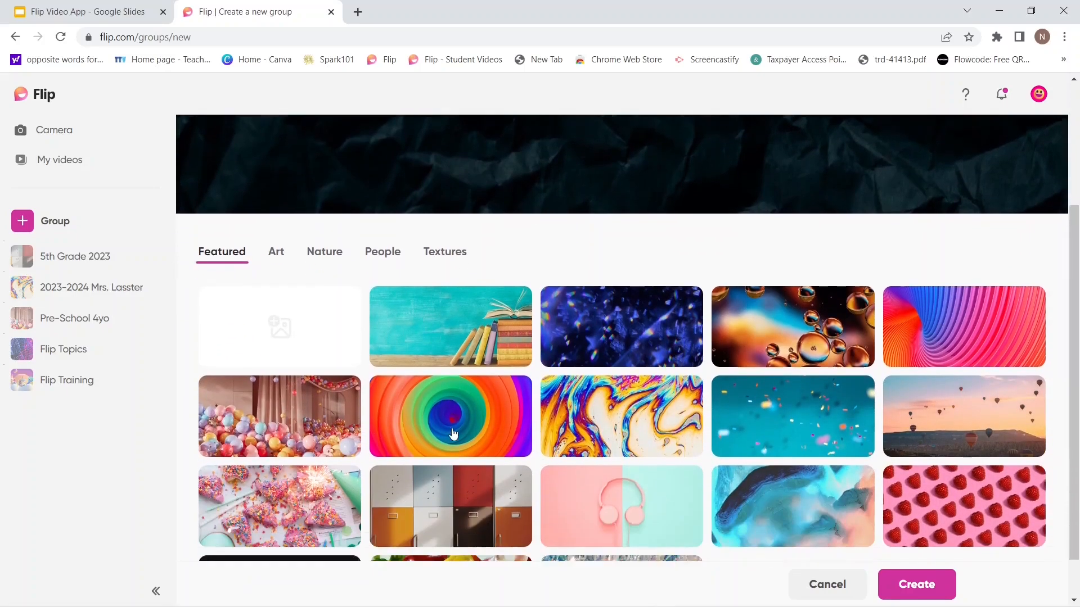
pyautogui.scroll(-1, 454, 435)
pyautogui.scroll(2, 453, 434)
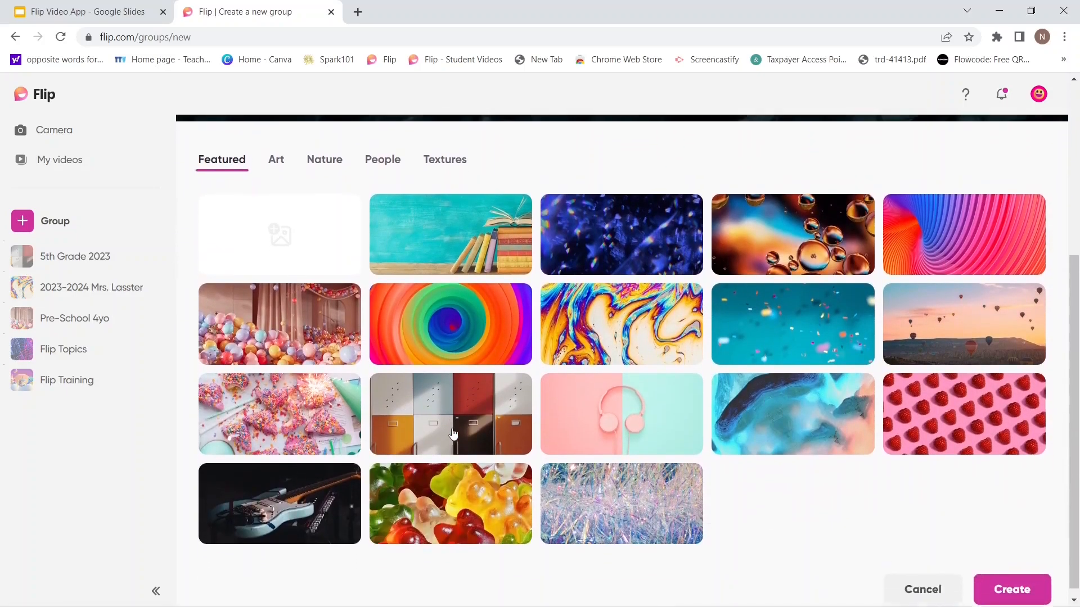
pyautogui.scroll(-1, 453, 433)
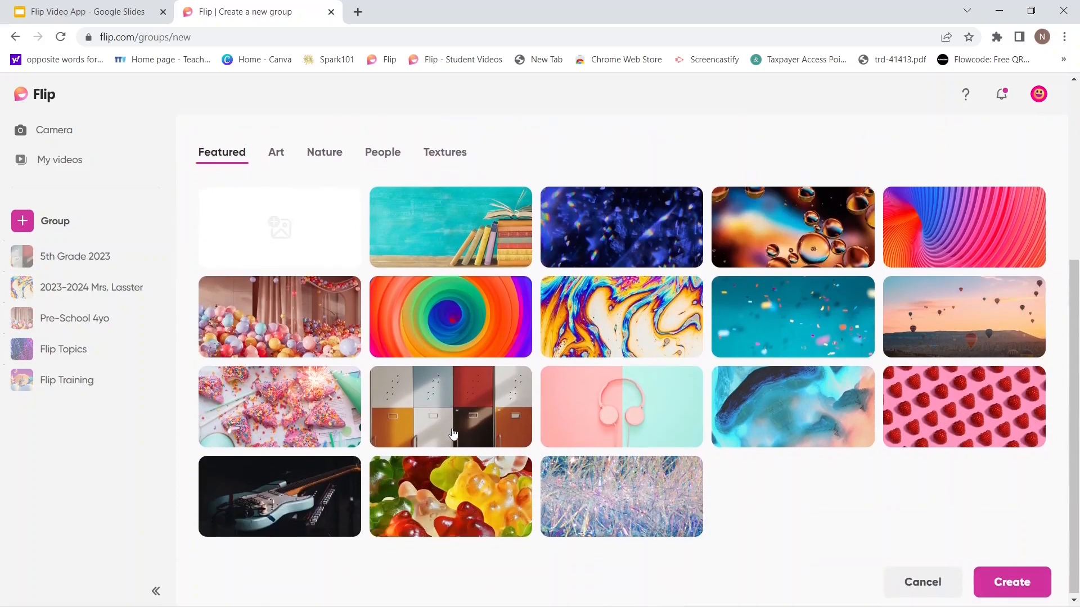
pyautogui.click(273, 163)
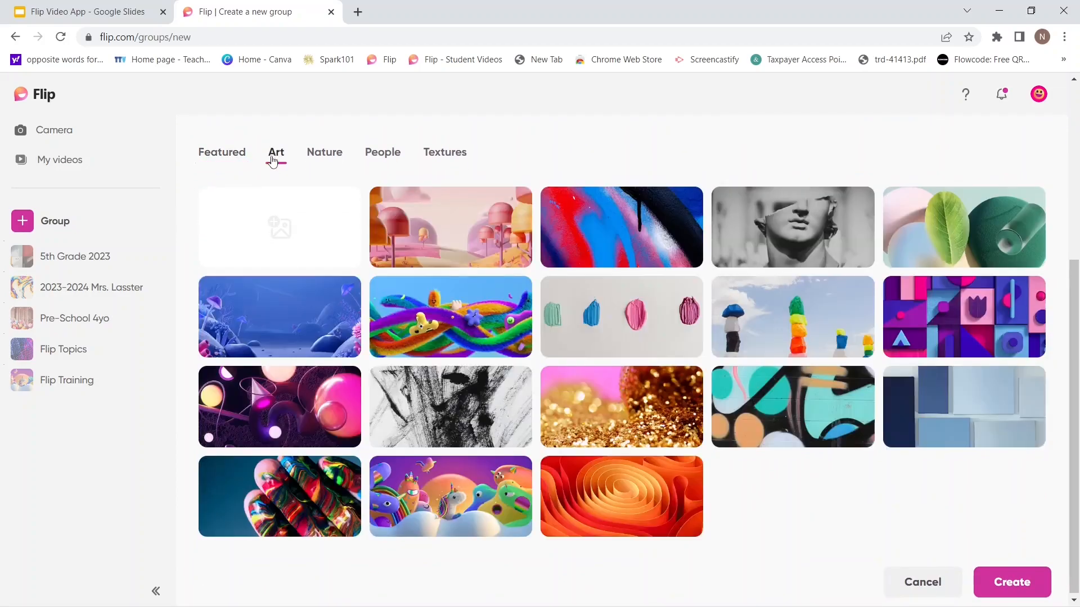
pyautogui.click(325, 158)
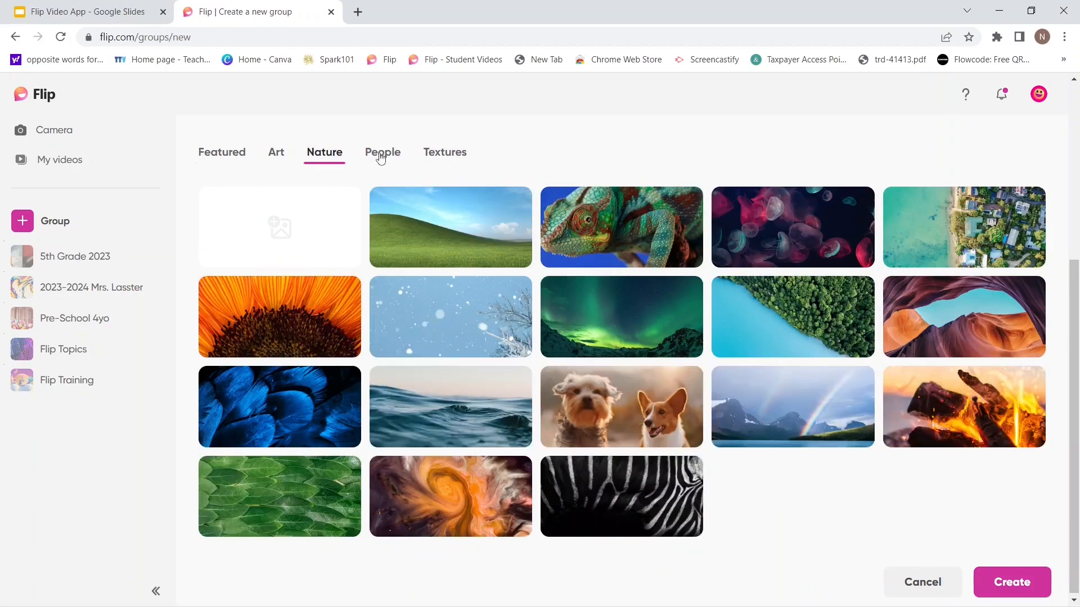
pyautogui.click(384, 157)
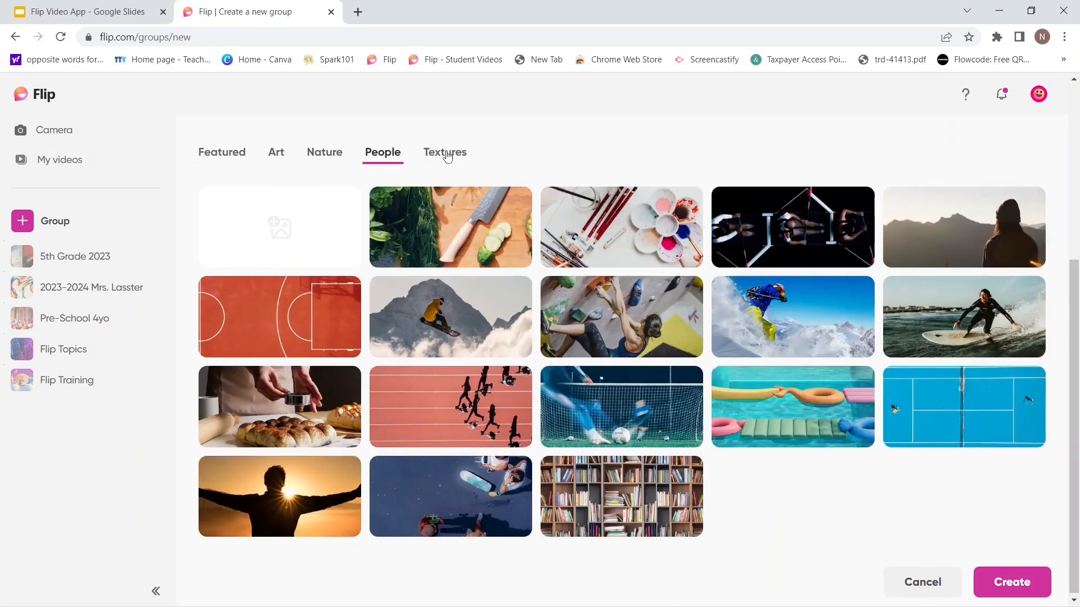
pyautogui.click(444, 154)
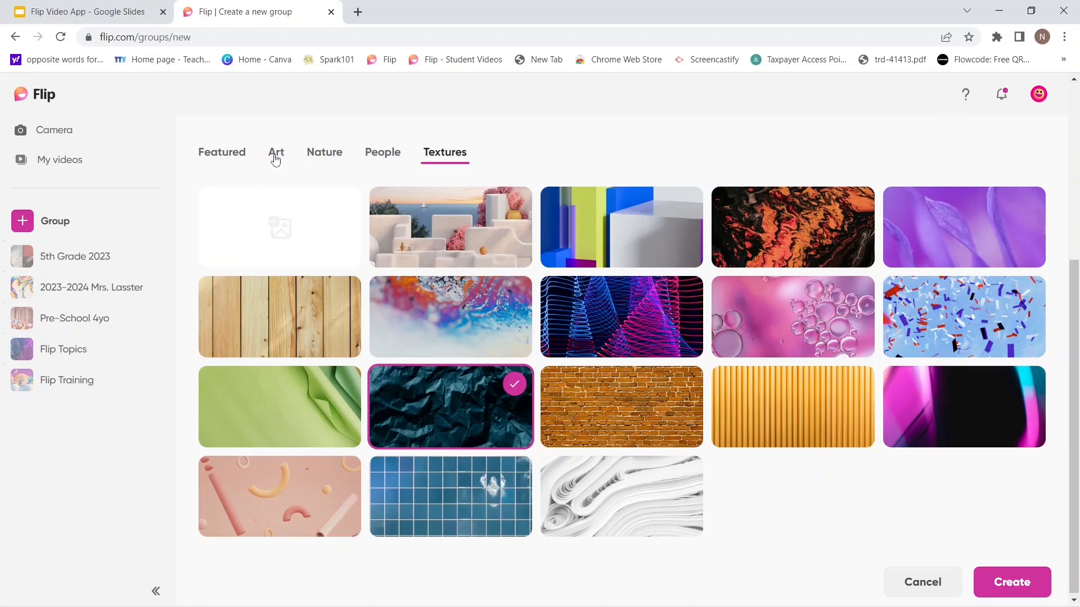
# - Choose the paint-covered hand from the Art images as the cover and create the group
pyautogui.click(275, 156)
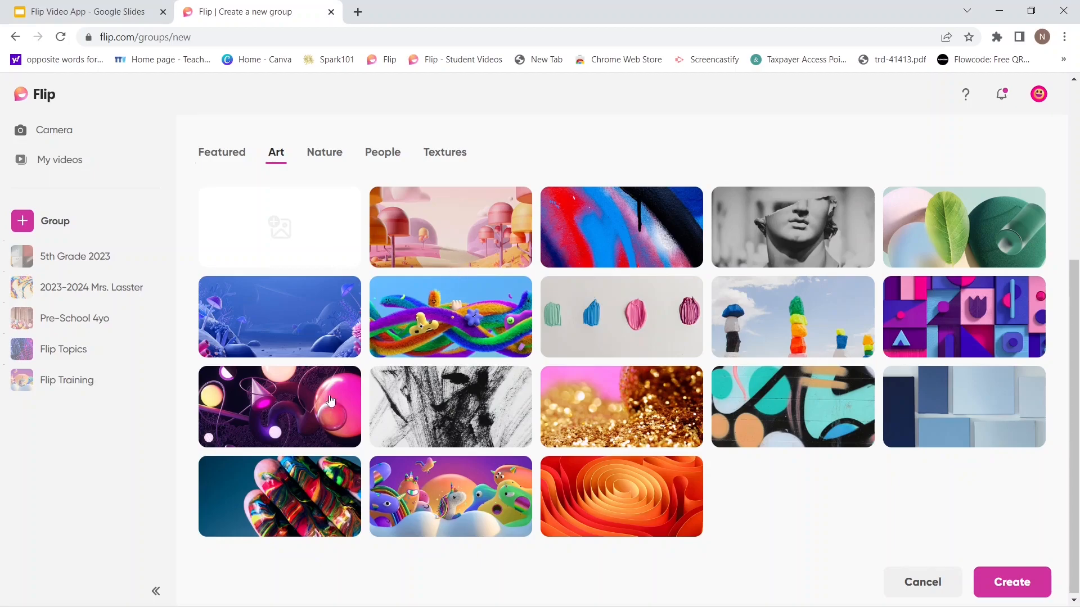
pyautogui.click(310, 494)
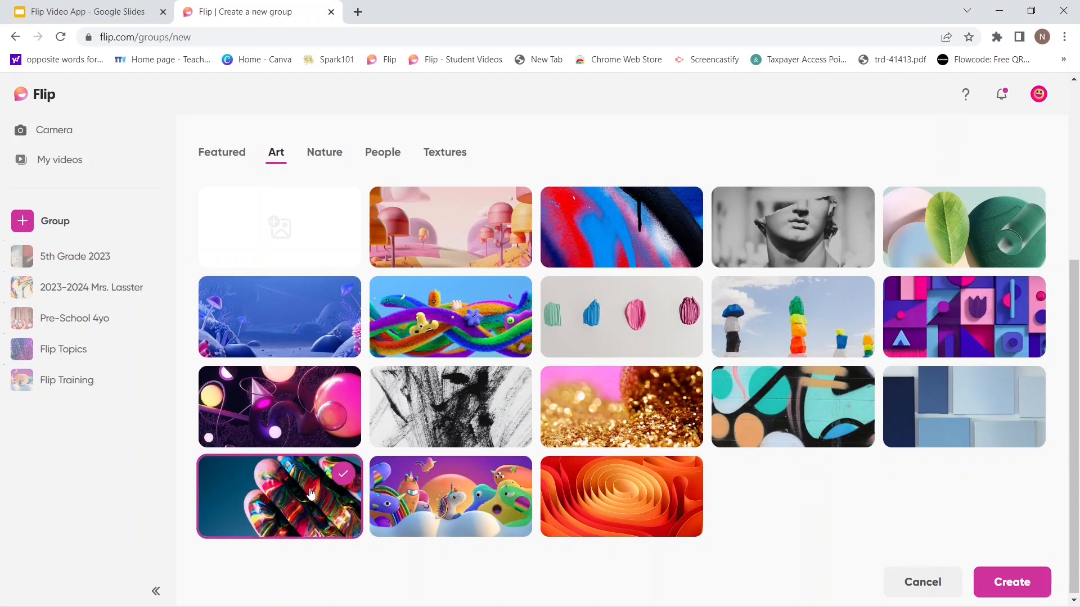
pyautogui.click(1002, 584)
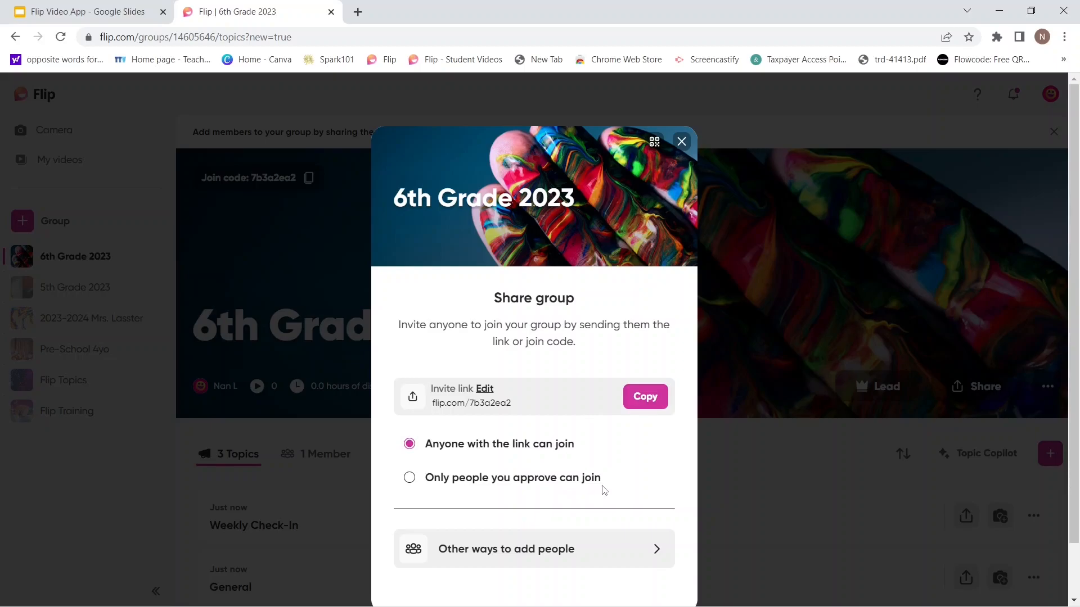
# - Review the other ways to add people to the group and its QR code, and close the sharing options
pyautogui.click(658, 551)
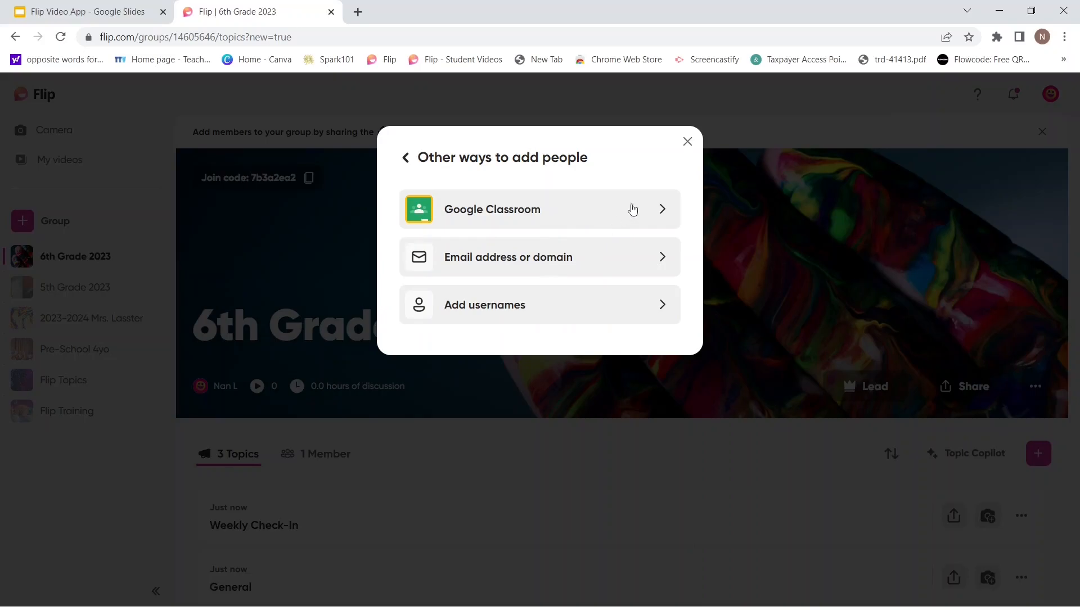
pyautogui.click(688, 142)
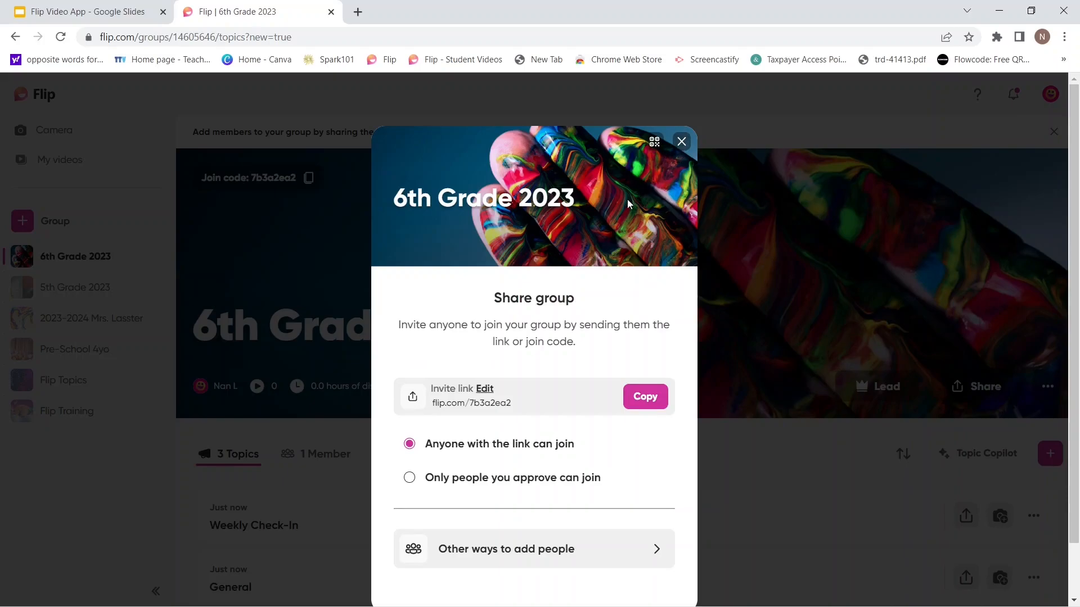
pyautogui.click(655, 142)
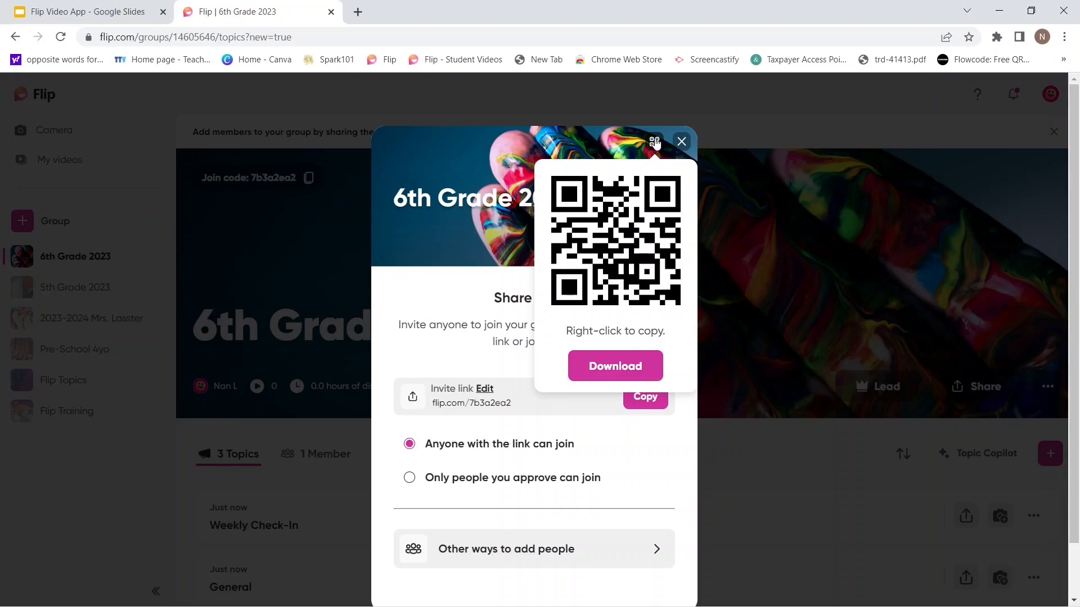
pyautogui.click(680, 142)
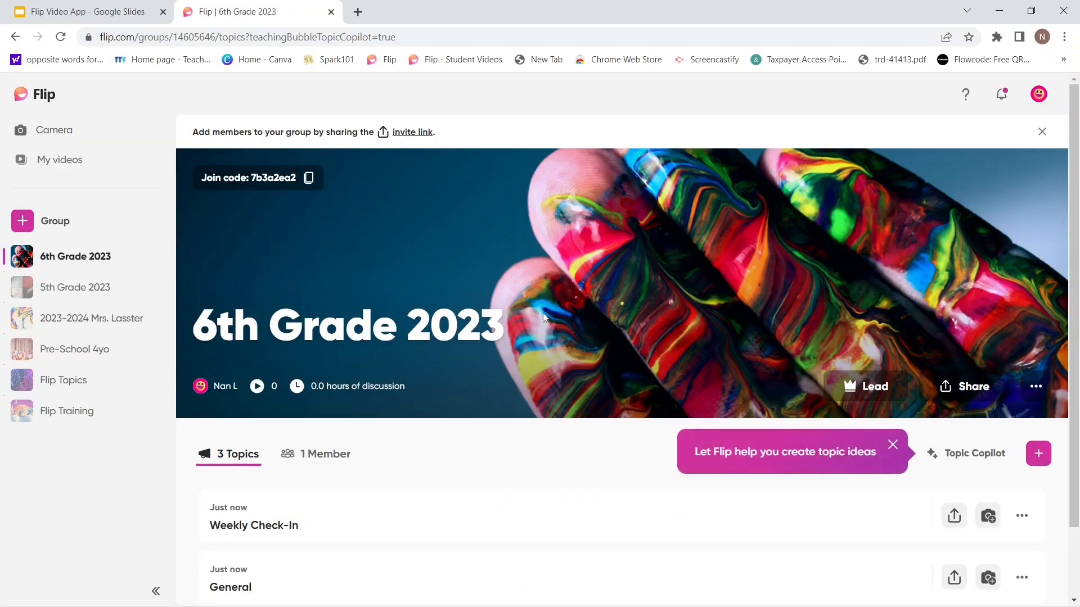
# - Open the group's Weekly Check-In topic for editing and review its description, media and recording time
pyautogui.scroll(-2, 549, 431)
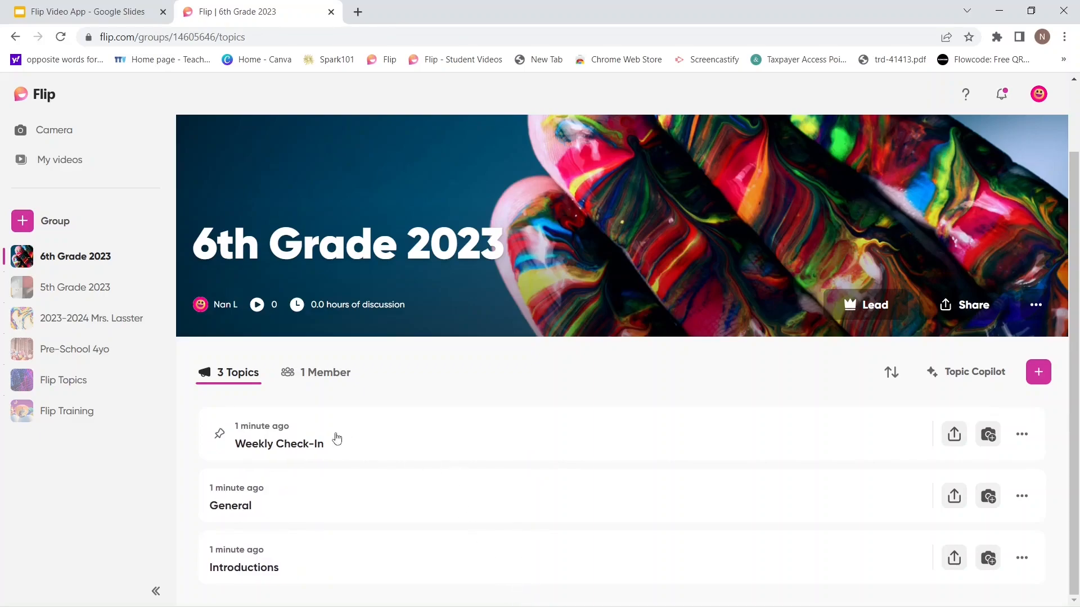
pyautogui.click(299, 446)
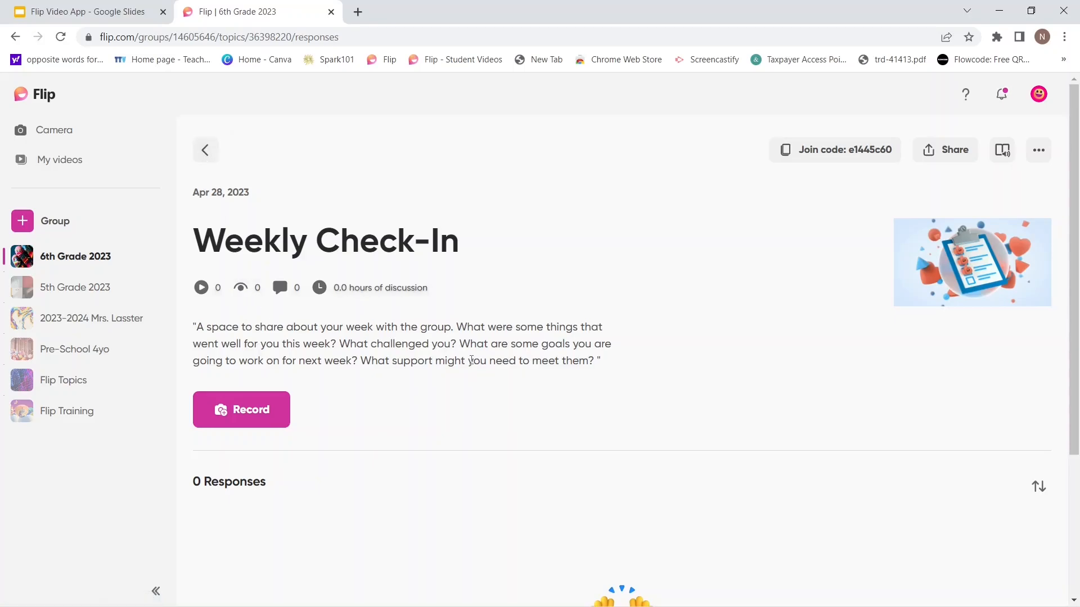
pyautogui.click(1040, 153)
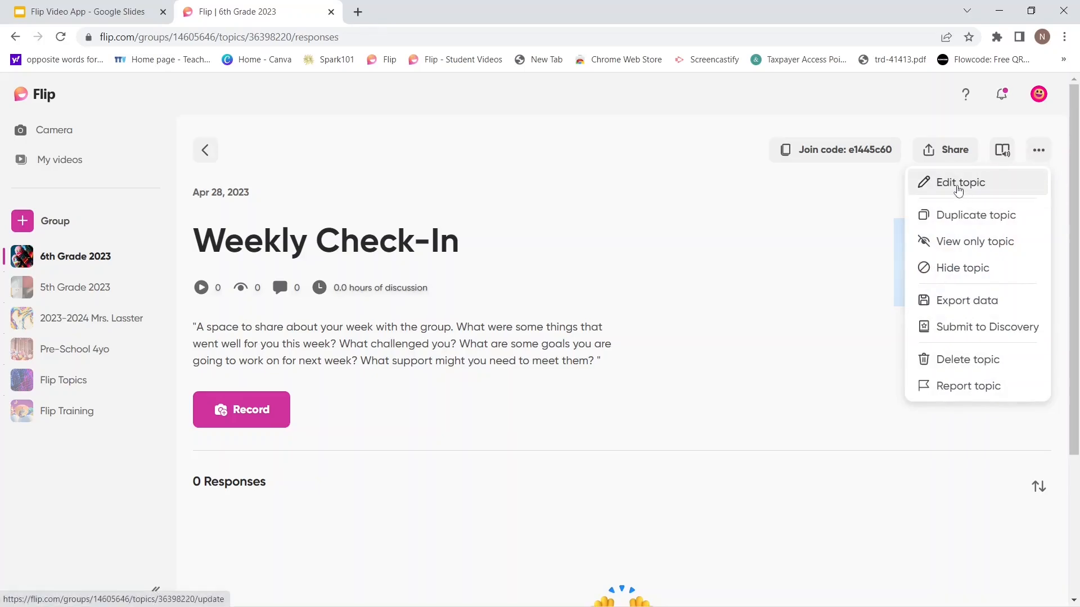
pyautogui.click(958, 190)
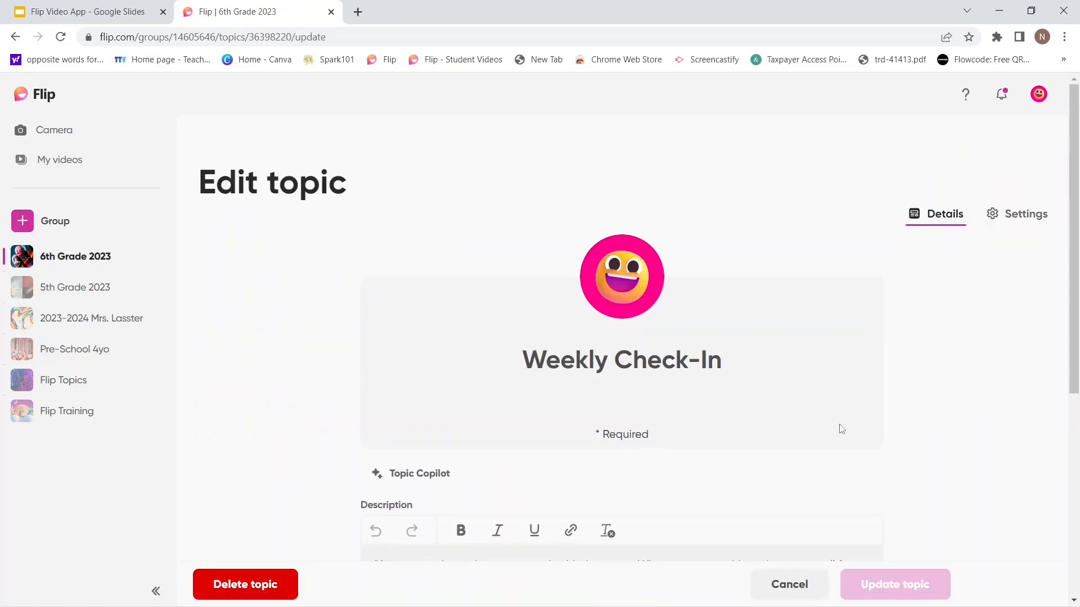
pyautogui.scroll(-4, 797, 451)
pyautogui.scroll(-1, 797, 451)
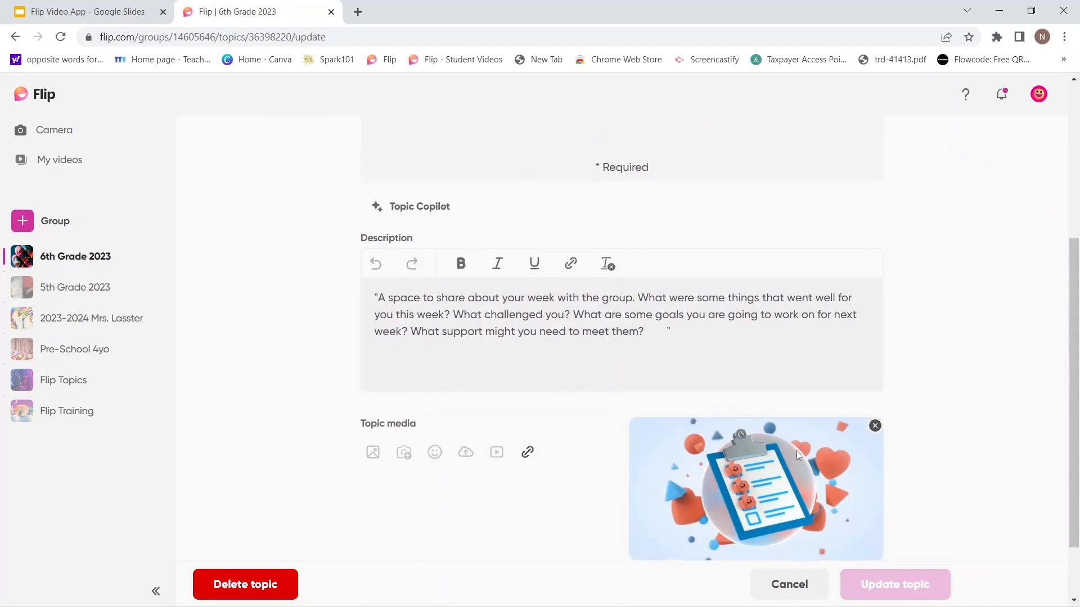
pyautogui.scroll(3, 798, 451)
pyautogui.scroll(-3, 797, 451)
pyautogui.scroll(-2, 798, 453)
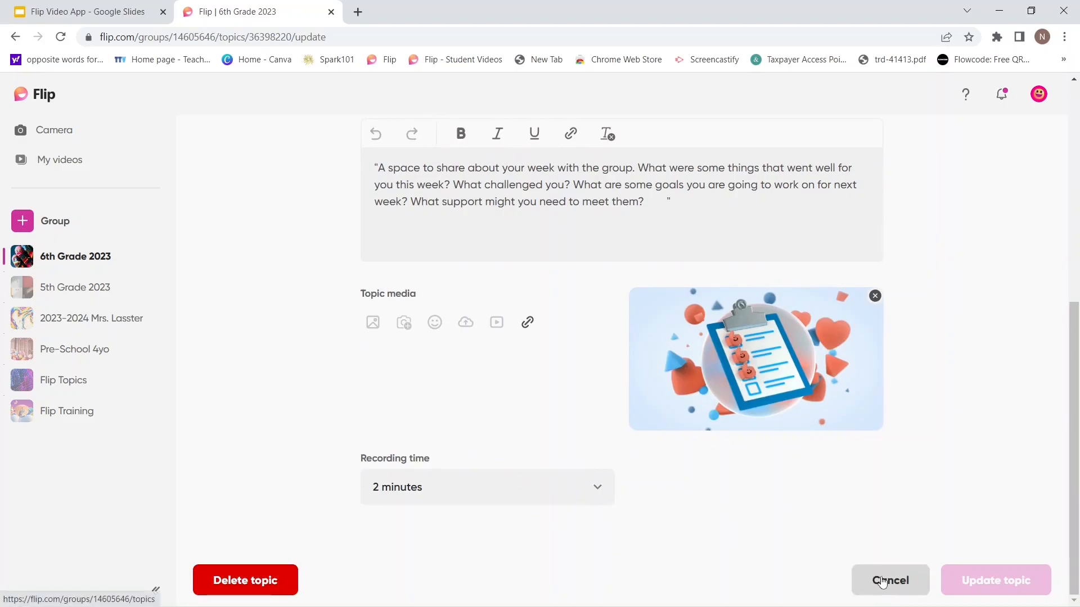
# - Delete the Weekly Check-In topic from its editing page, agreeing to permanently remove the topic and its videos
pyautogui.click(251, 586)
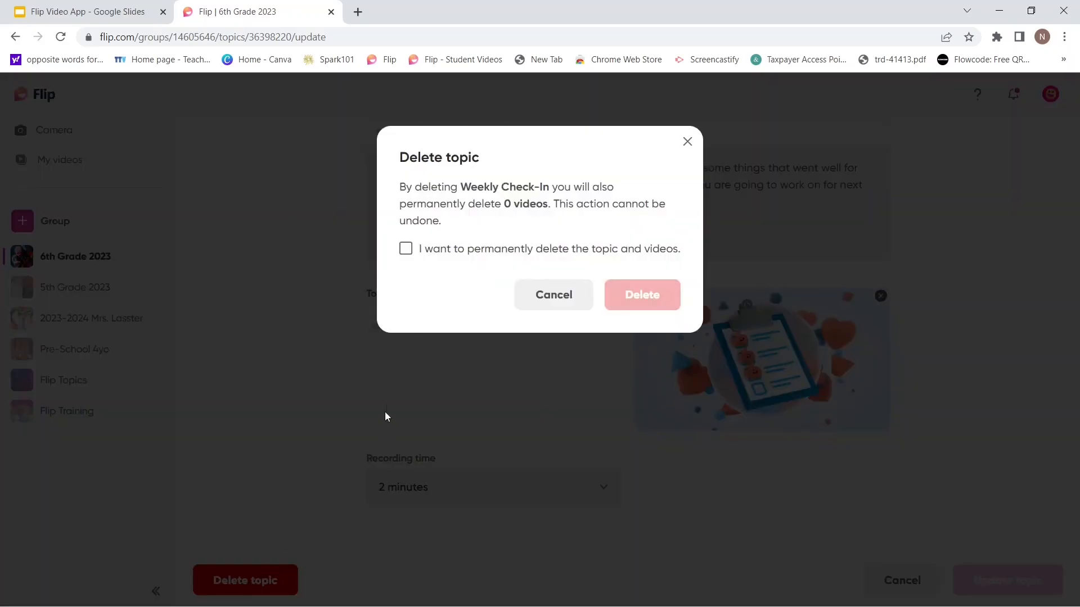
pyautogui.click(406, 250)
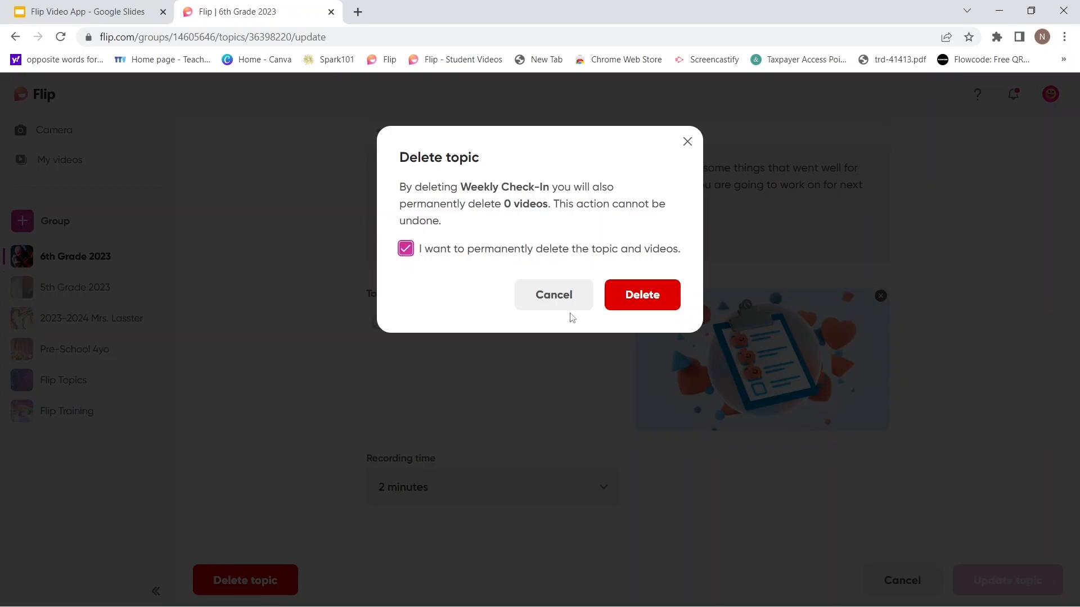
pyautogui.click(648, 293)
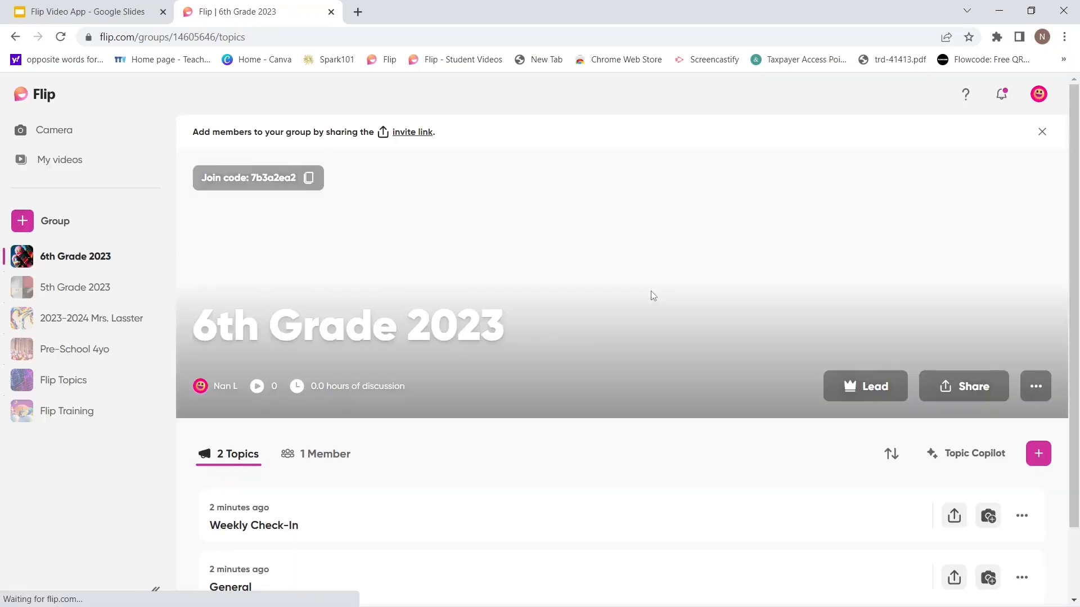
# - Delete the Weekly Check-In entry in the 6th Grade 2023 group's topic list, agreeing to its permanent removal
pyautogui.scroll(-2, 419, 545)
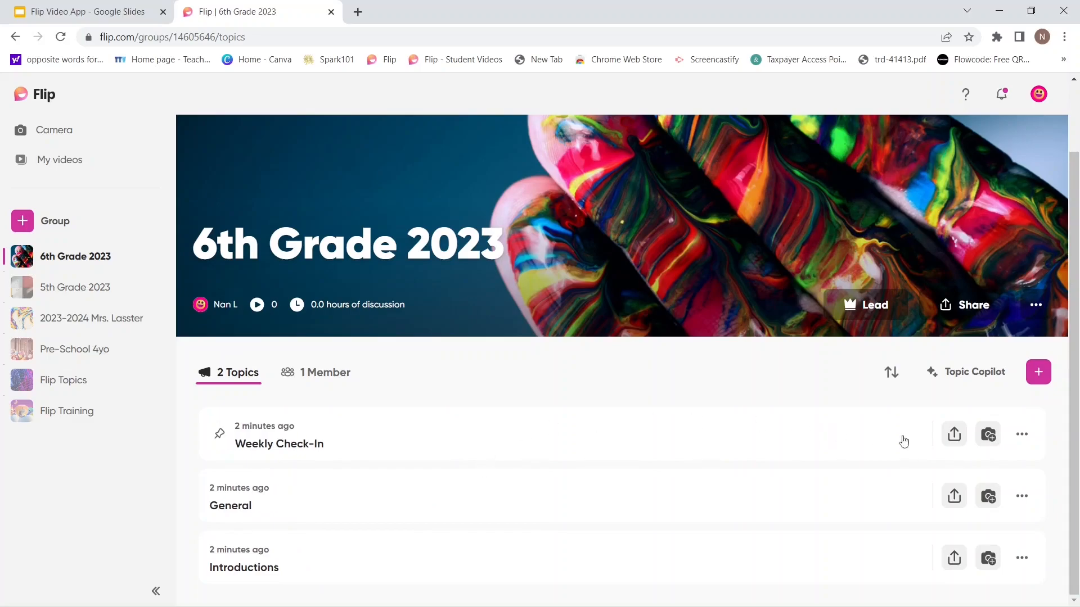
pyautogui.click(1021, 436)
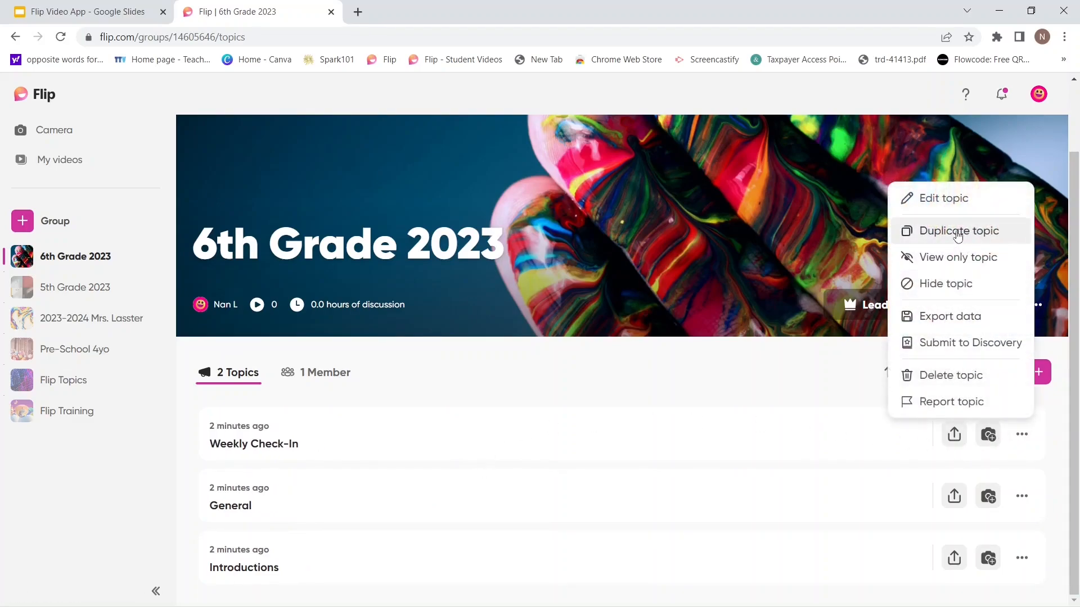
pyautogui.click(950, 376)
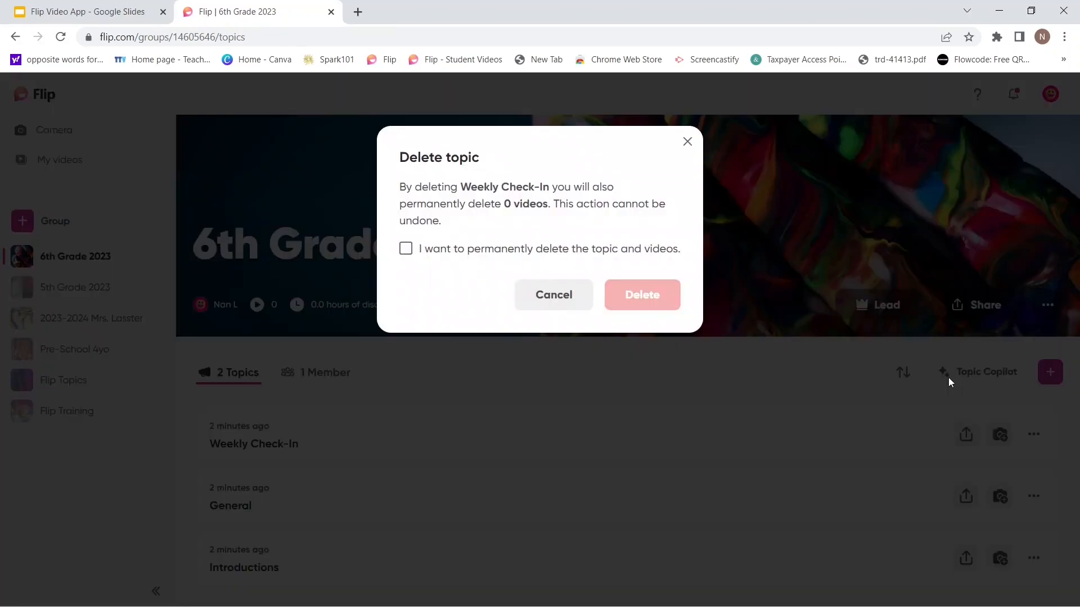
pyautogui.click(405, 248)
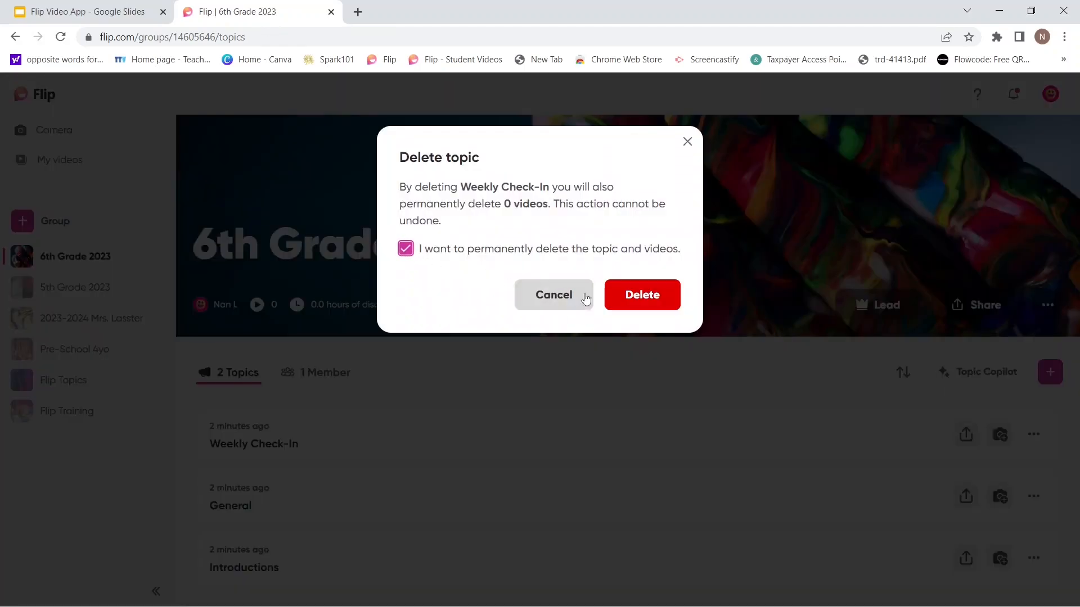
pyautogui.click(643, 295)
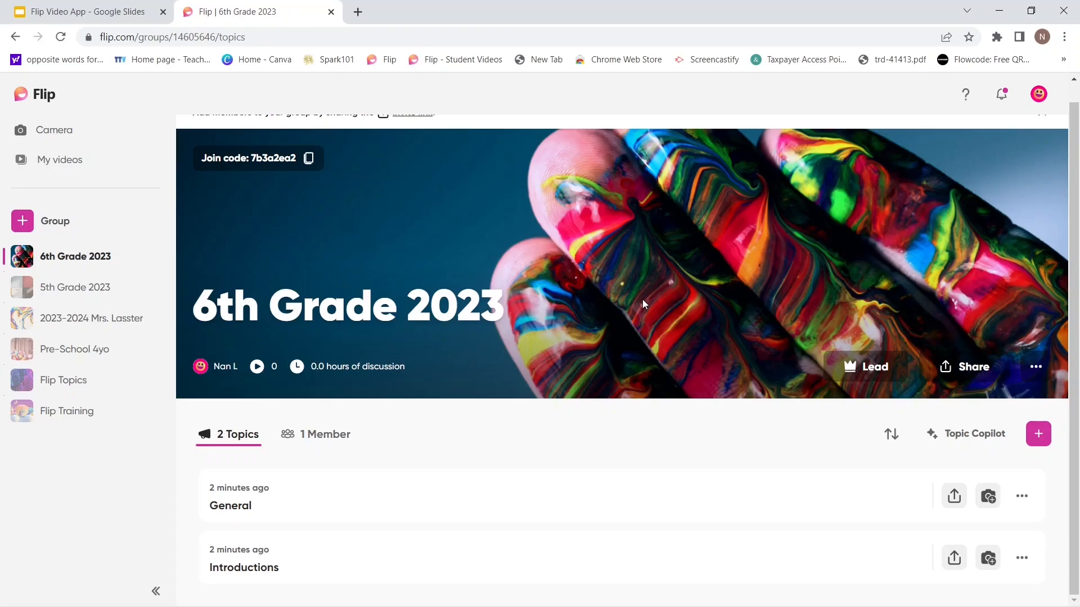
pyautogui.rightClick(644, 304)
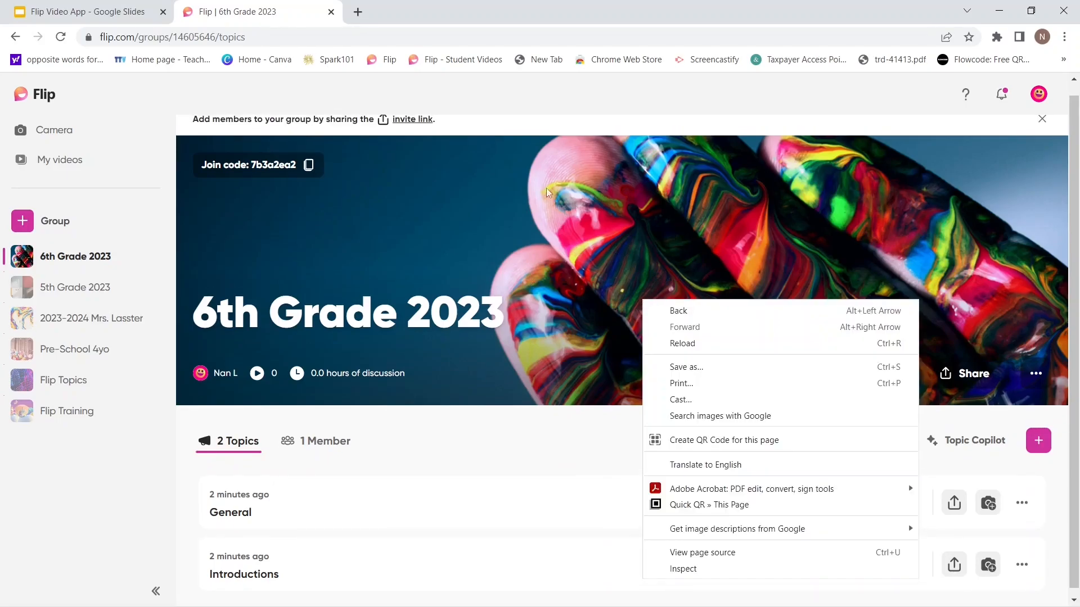
pyautogui.click(623, 111)
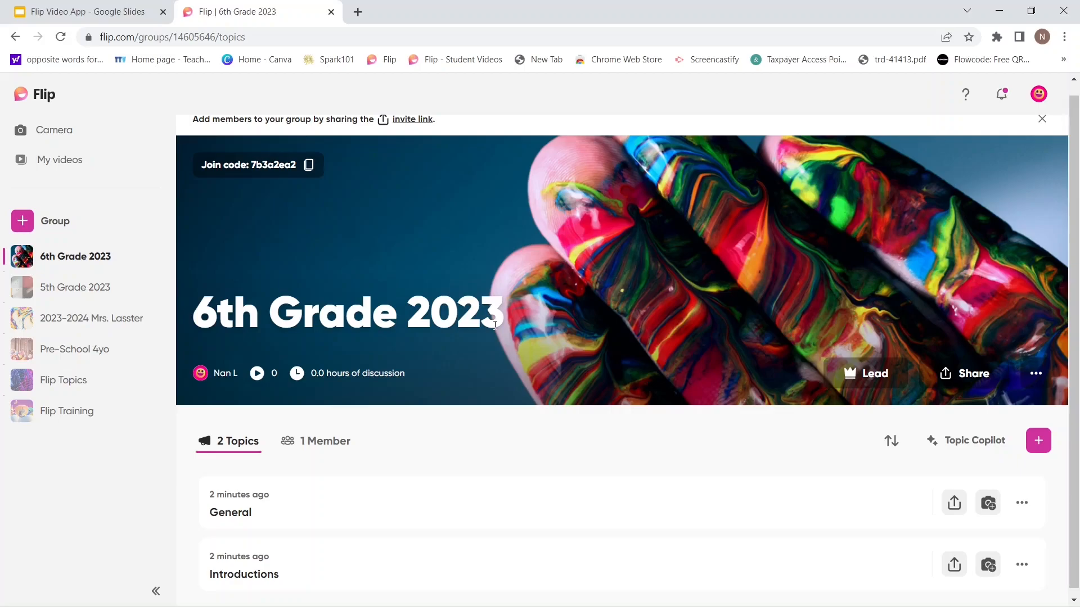
# - Start a new topic in the 6th Grade 2023 group and title it "Horses"
pyautogui.moveTo(474, 482)
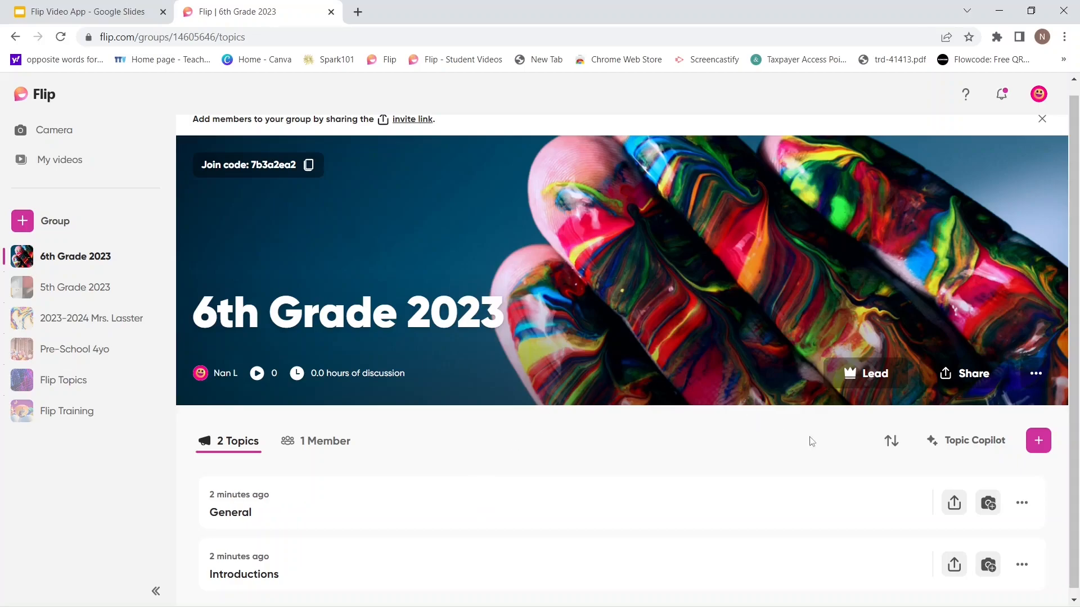
pyautogui.click(1039, 441)
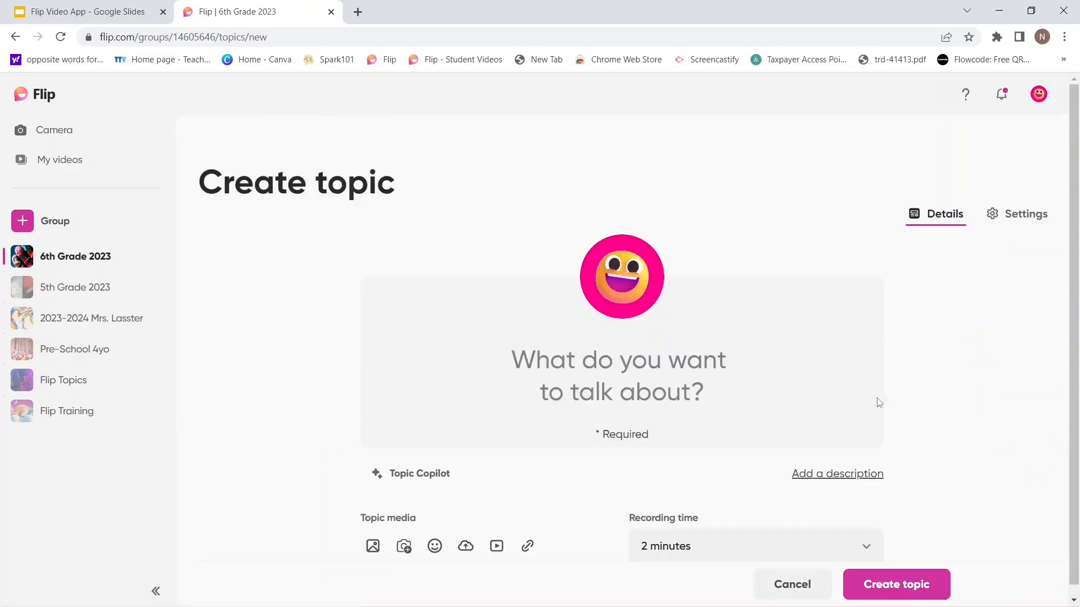
pyautogui.click(700, 394)
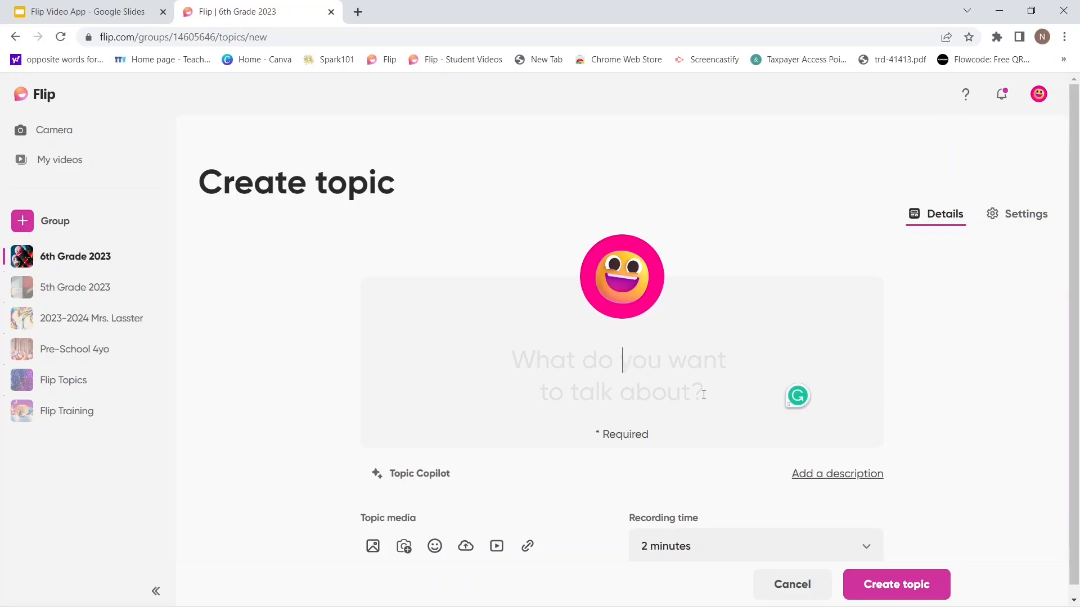
pyautogui.write('Horses')
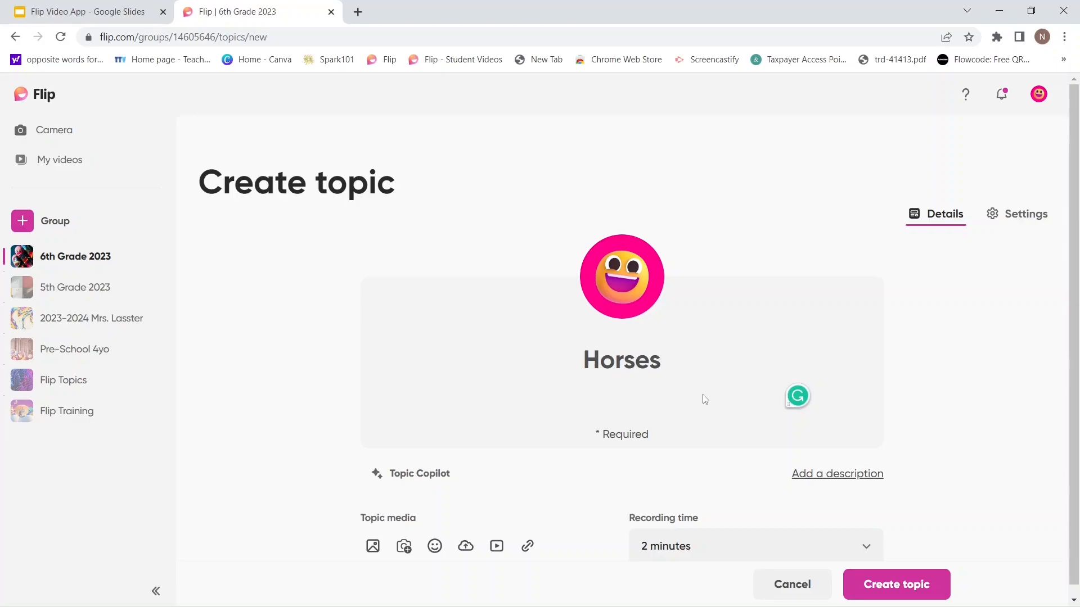
# - Add the topic description "Record a 2 minute video showing three things you know about horses."
pyautogui.click(811, 479)
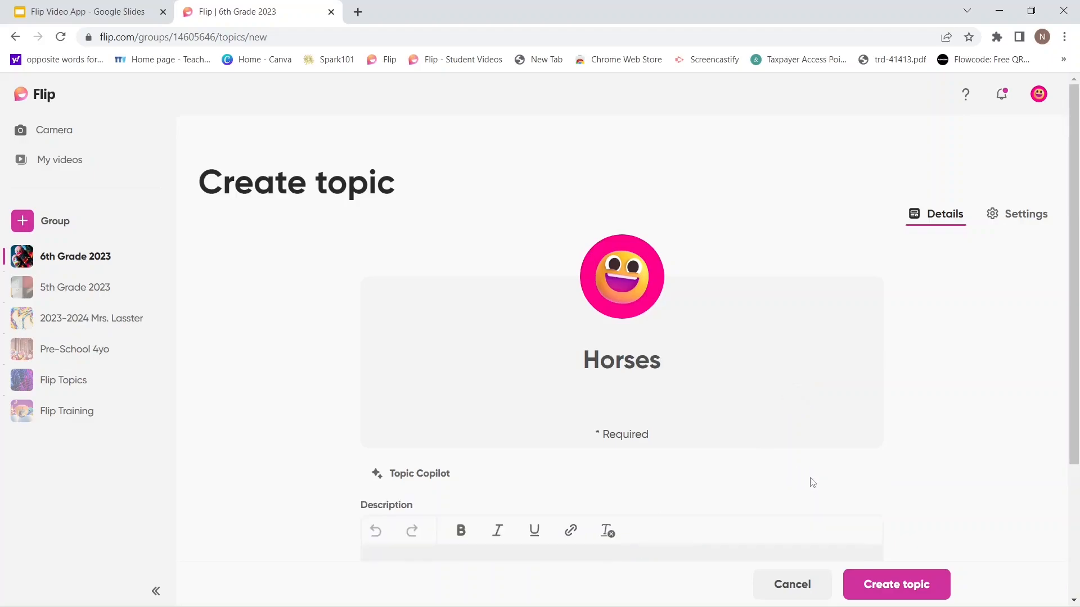
pyautogui.scroll(-1, 499, 493)
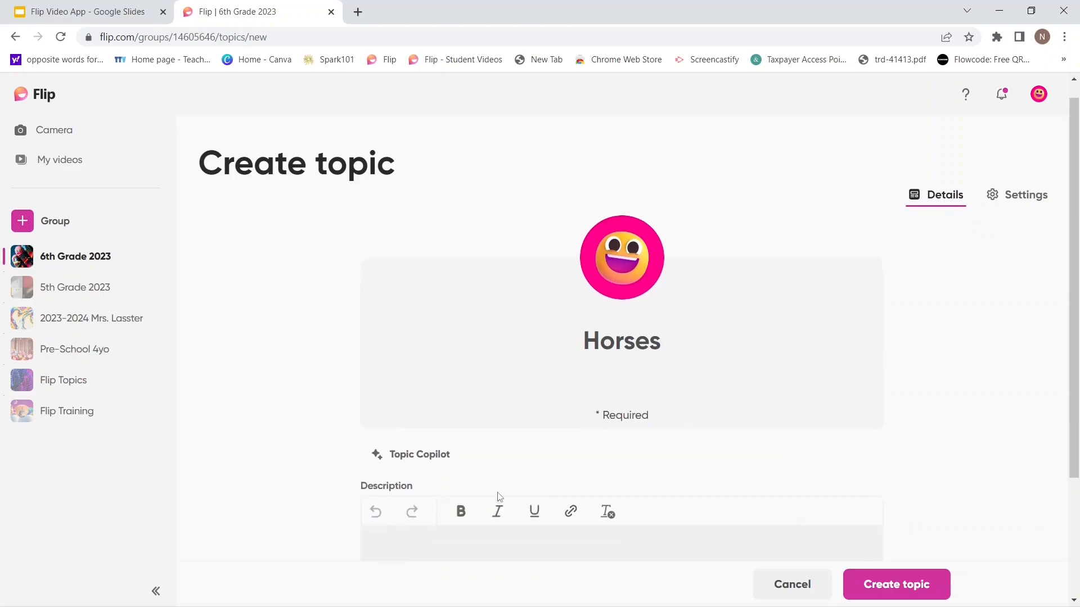
pyautogui.click(498, 493)
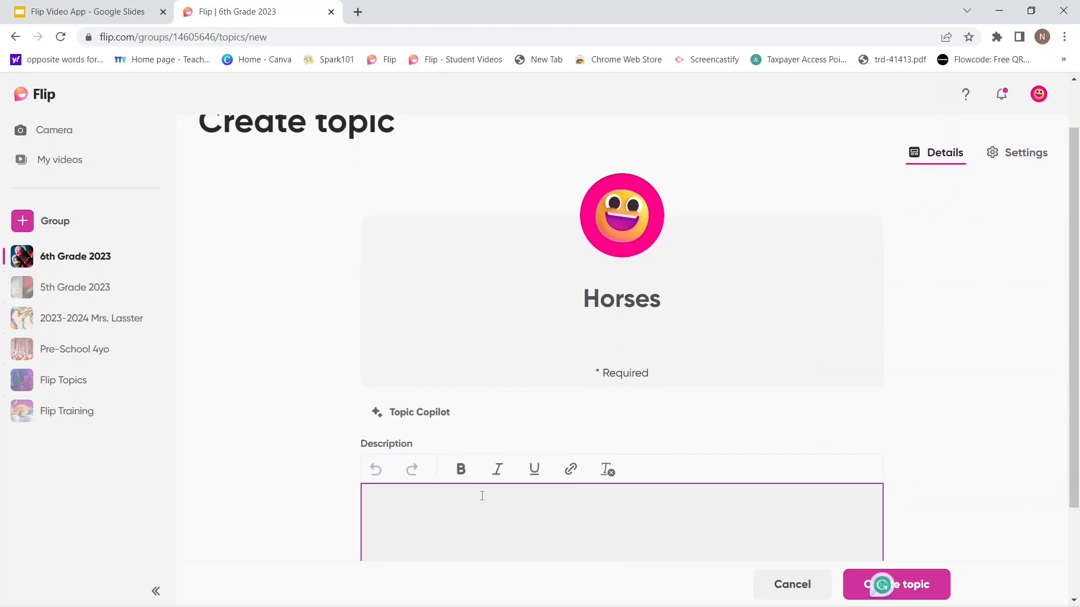
pyautogui.write('Record ')
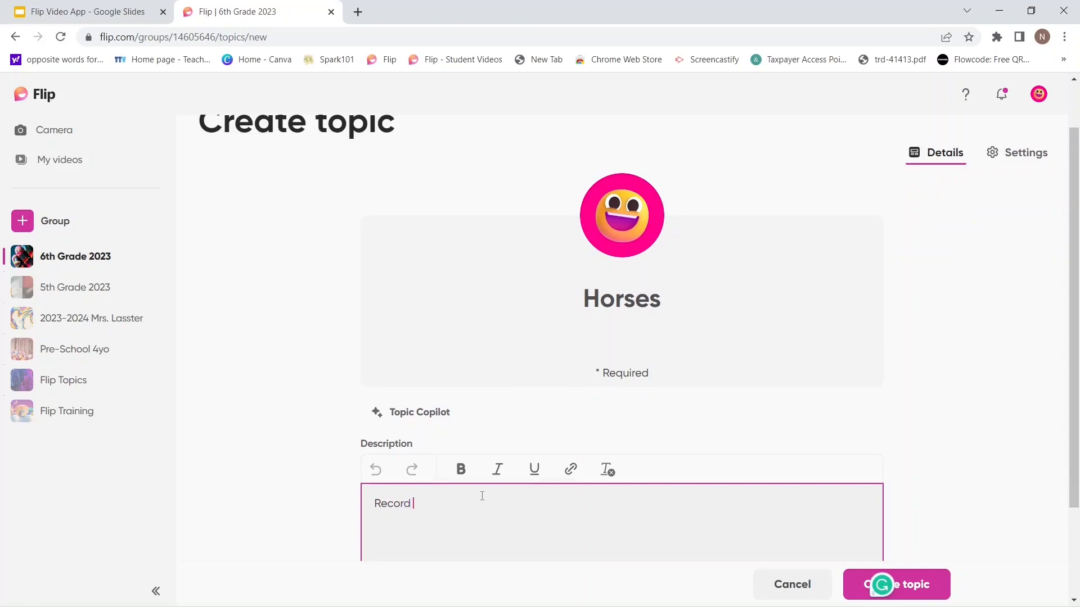
pyautogui.write('a 2 minutes')
pyautogui.press('BackSpace')
pyautogui.write('video showing three trhin')
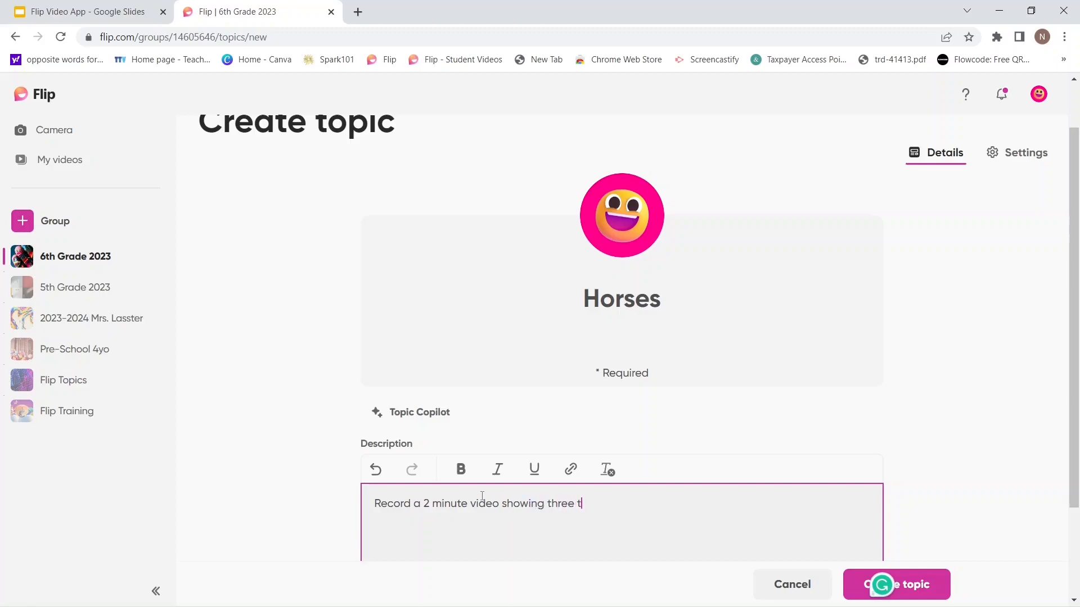
pyautogui.press('BackSpace')
pyautogui.press('BackSpace')
pyautogui.press('BackSpace')
pyautogui.press('BackSpace')
pyautogui.write('hings you know about h')
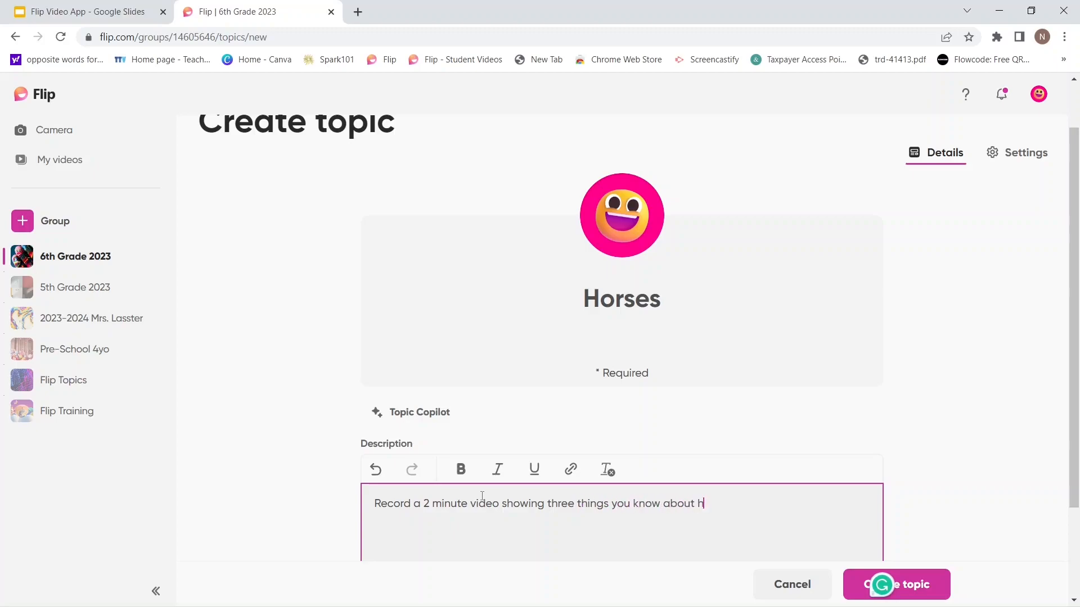
pyautogui.write('orses.')
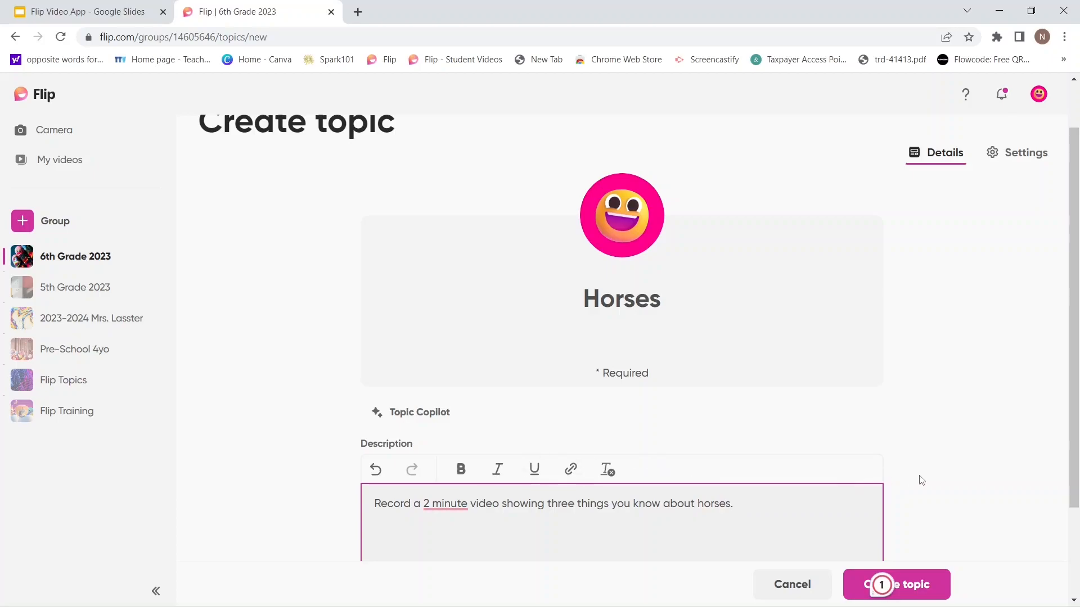
# - Check the available recording times, keep 2 minutes, and create the Horses topic
pyautogui.scroll(-2, 921, 480)
pyautogui.scroll(-3, 921, 479)
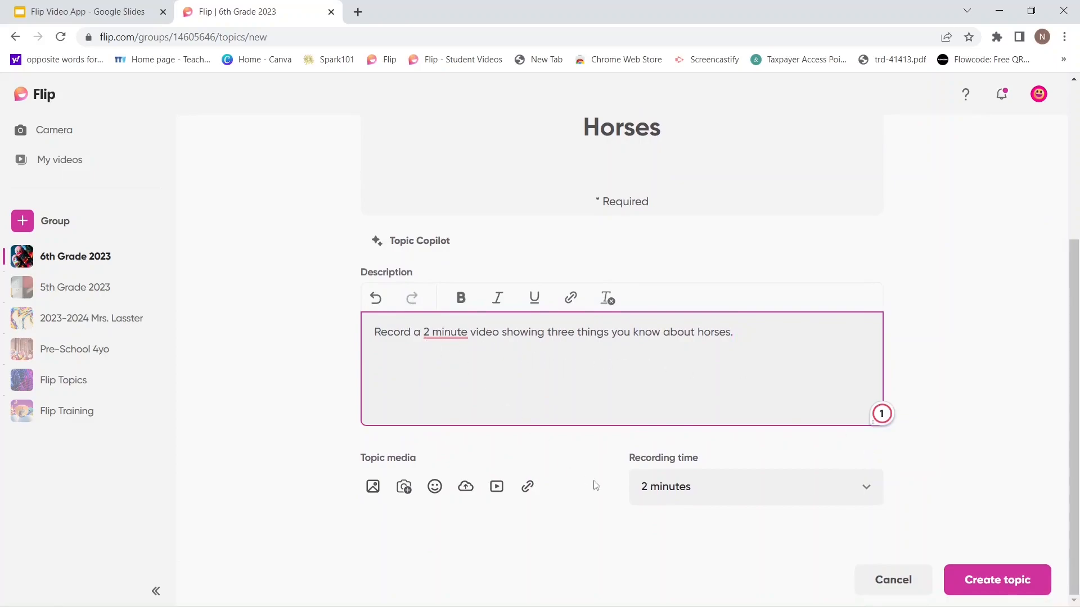
pyautogui.click(866, 489)
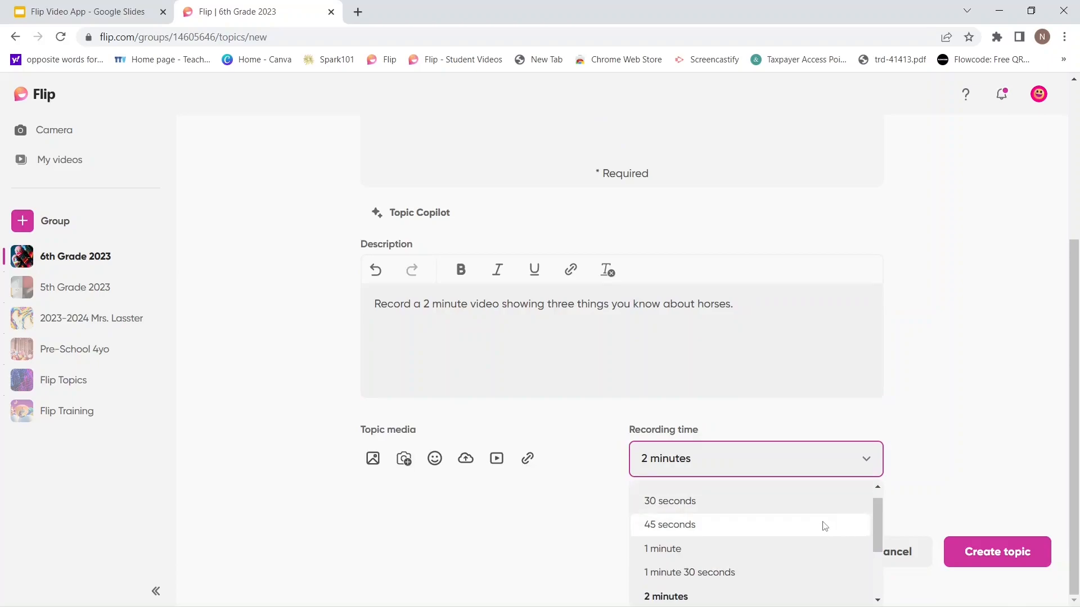
pyautogui.scroll(1, 822, 521)
pyautogui.scroll(-3, 823, 527)
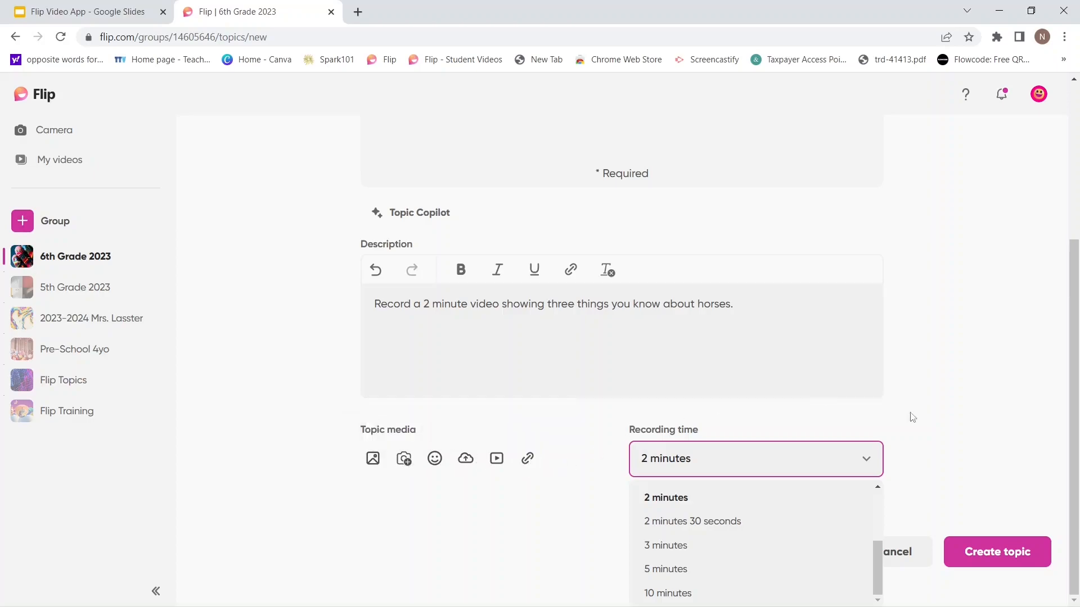
pyautogui.click(972, 454)
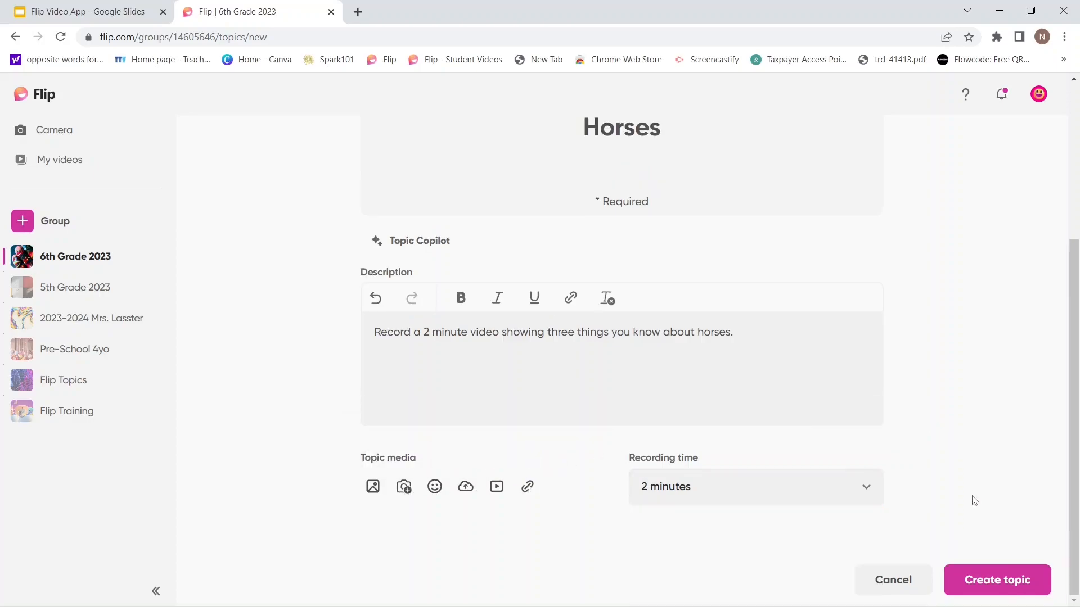
pyautogui.click(986, 578)
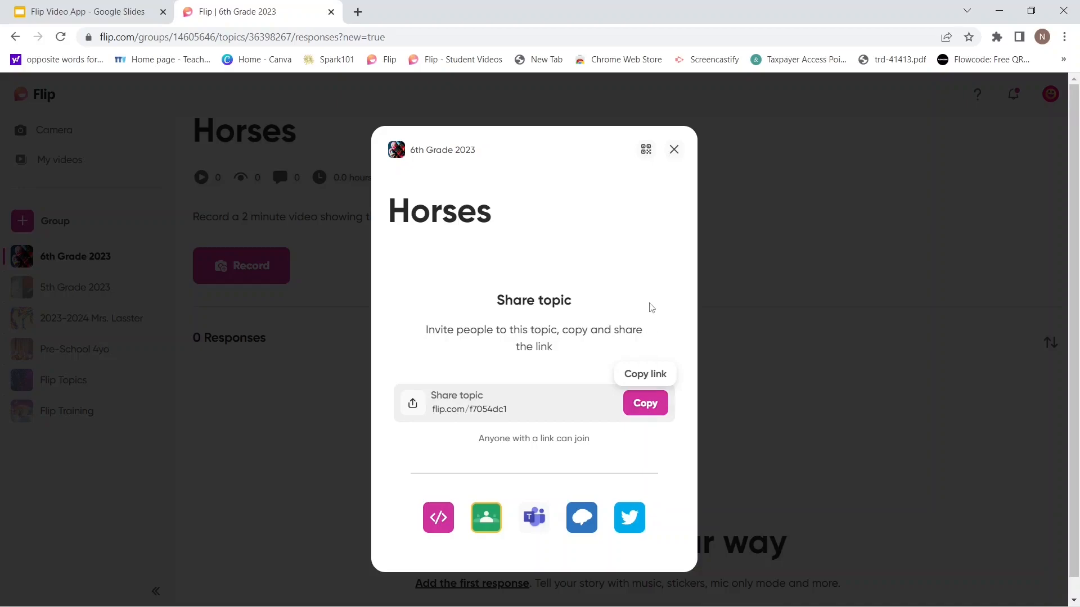
# - Review the Horses topic's QR code and its sharing options, including Google Classroom, and close the sharing window
pyautogui.click(647, 151)
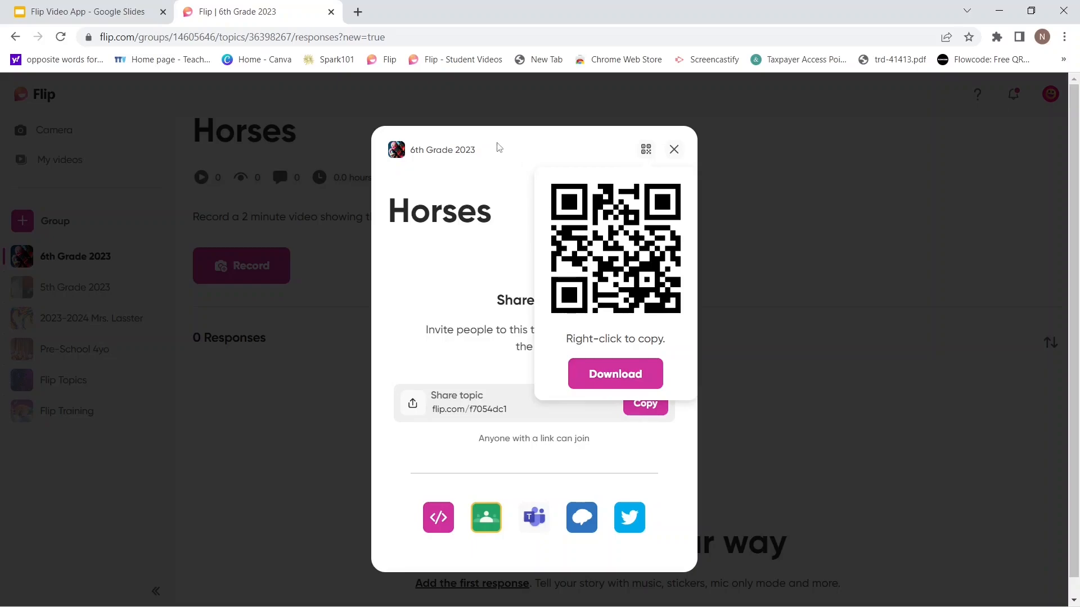
pyautogui.click(675, 151)
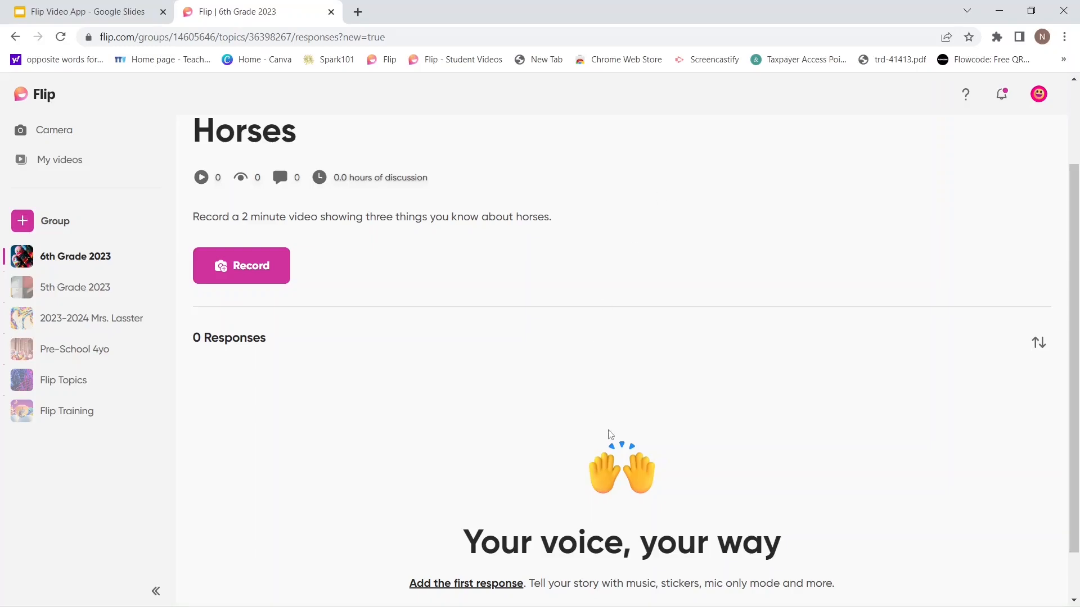
pyautogui.moveTo(846, 304); pyautogui.dragTo(947, 132)
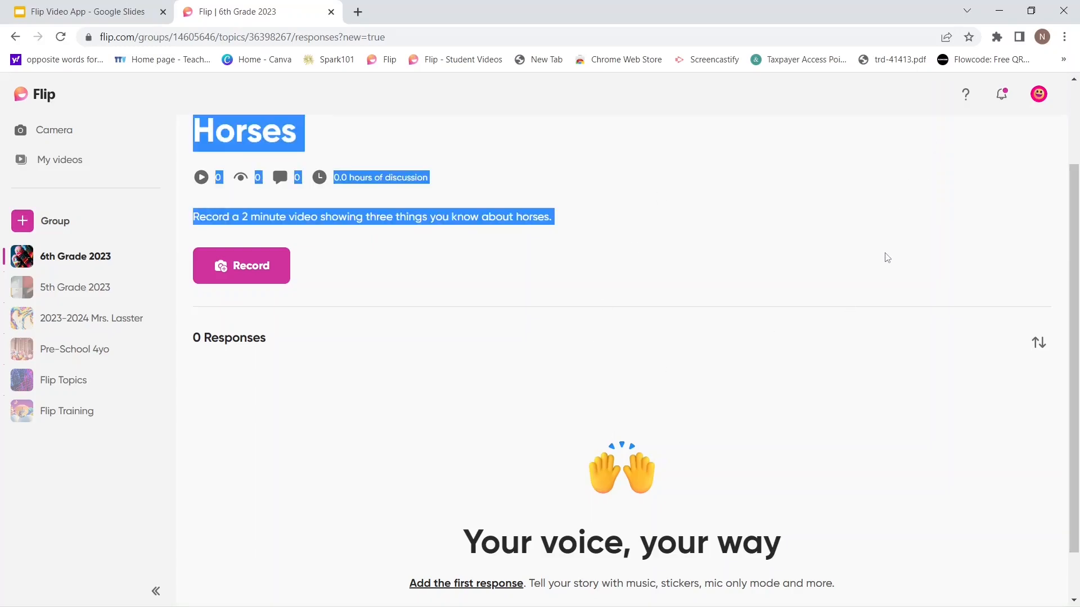
pyautogui.scroll(-1, 846, 373)
pyautogui.scroll(3, 847, 374)
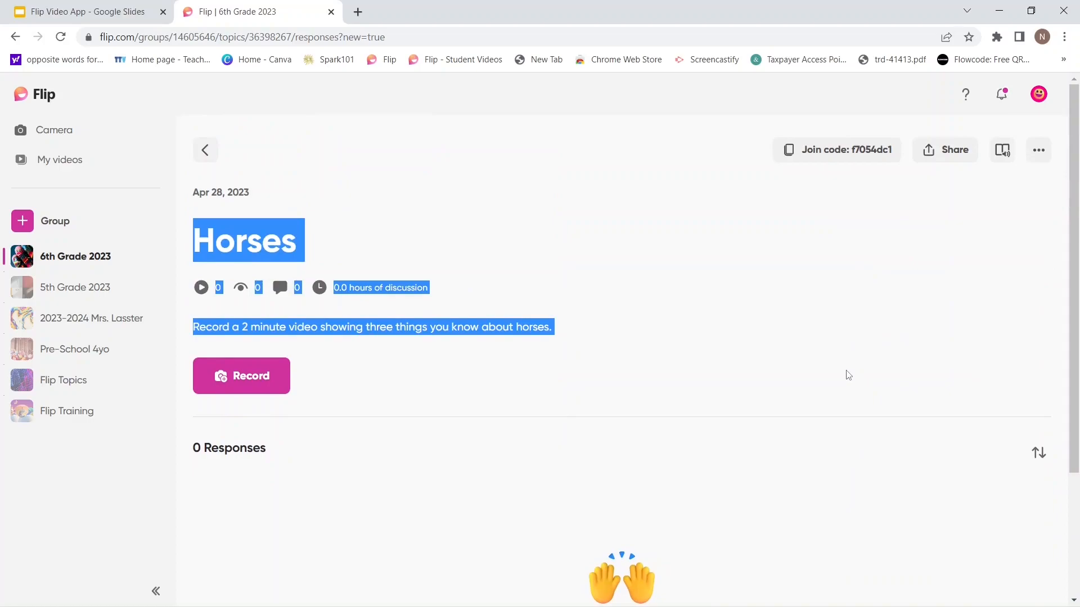
pyautogui.click(934, 152)
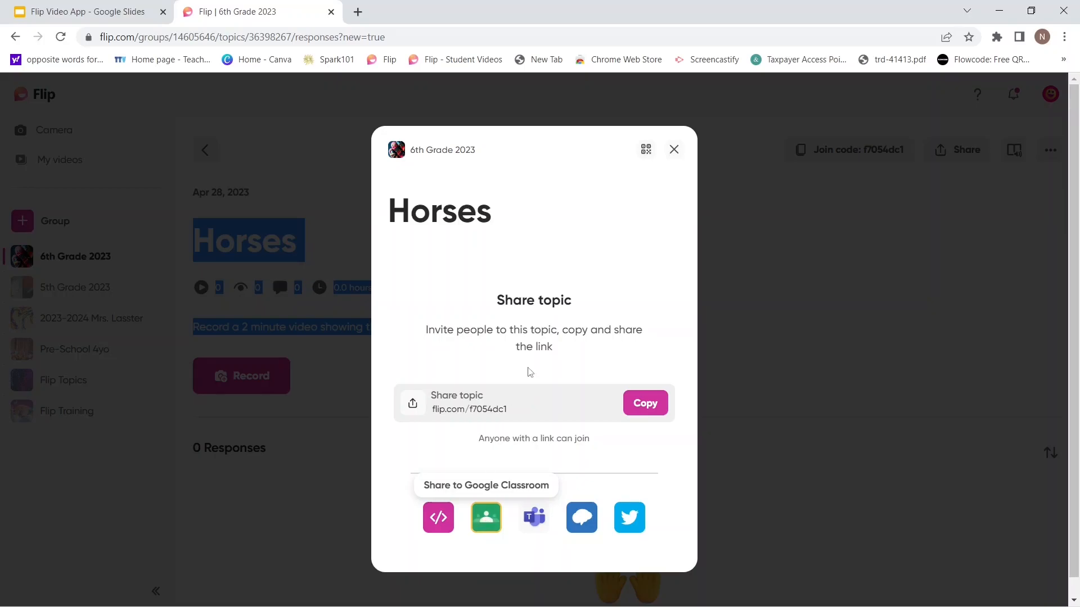
pyautogui.click(674, 150)
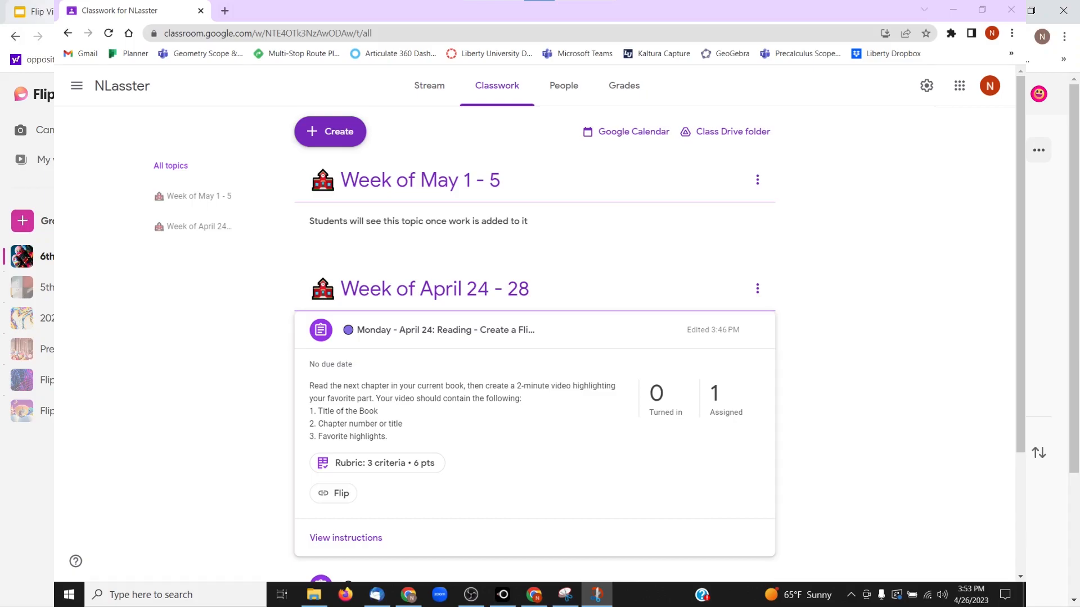
# - Switch to the Flip Video App presentation in Google Slides, view slide 6 with the Google Classroom example, and return to Flip
pyautogui.click(73, 11)
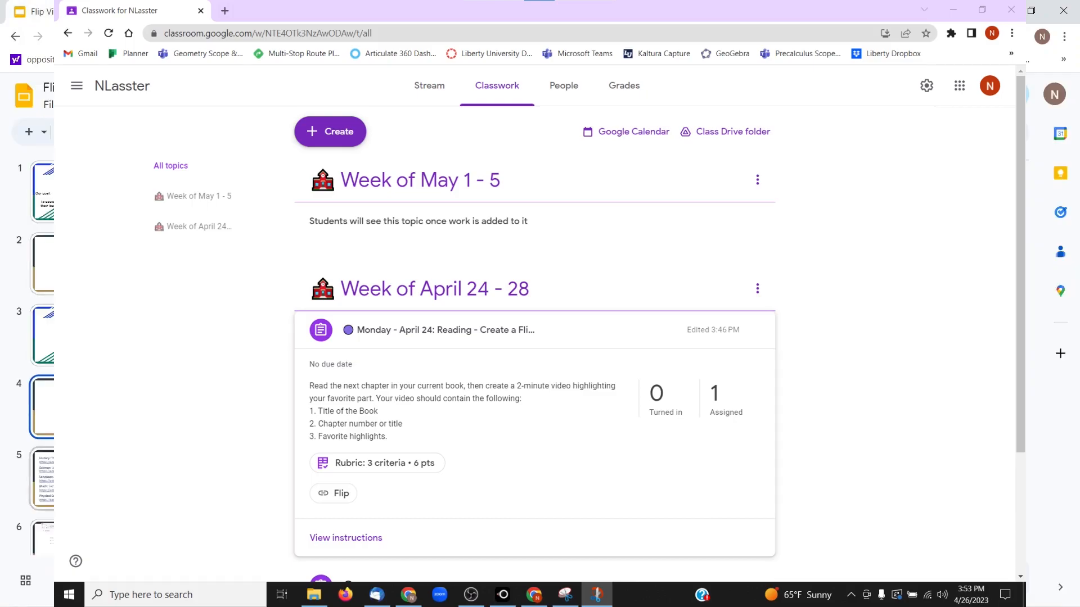
pyautogui.click(84, 540)
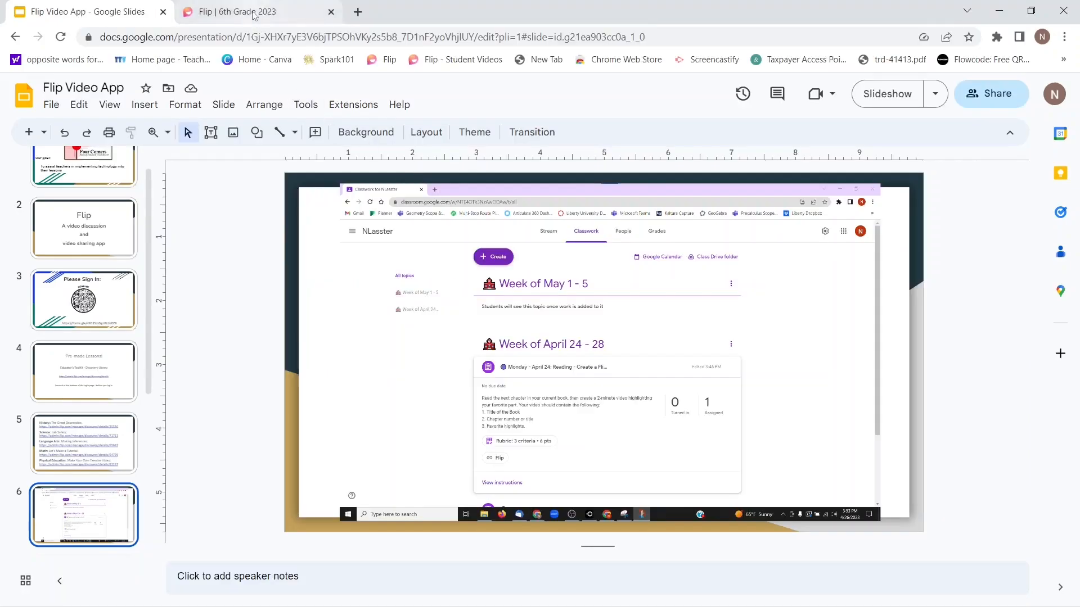
pyautogui.click(253, 12)
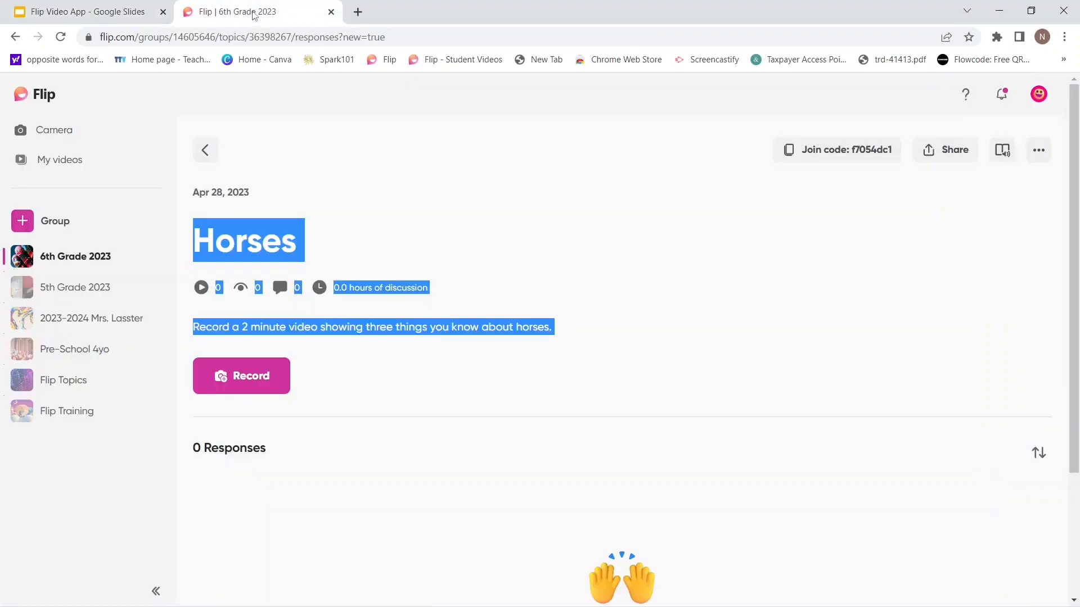
# - Switch to the Flip Video App presentation in Google Slides and view slide 7 with the info.flip.com QR code and slide 8, "Get the APP"
pyautogui.click(626, 226)
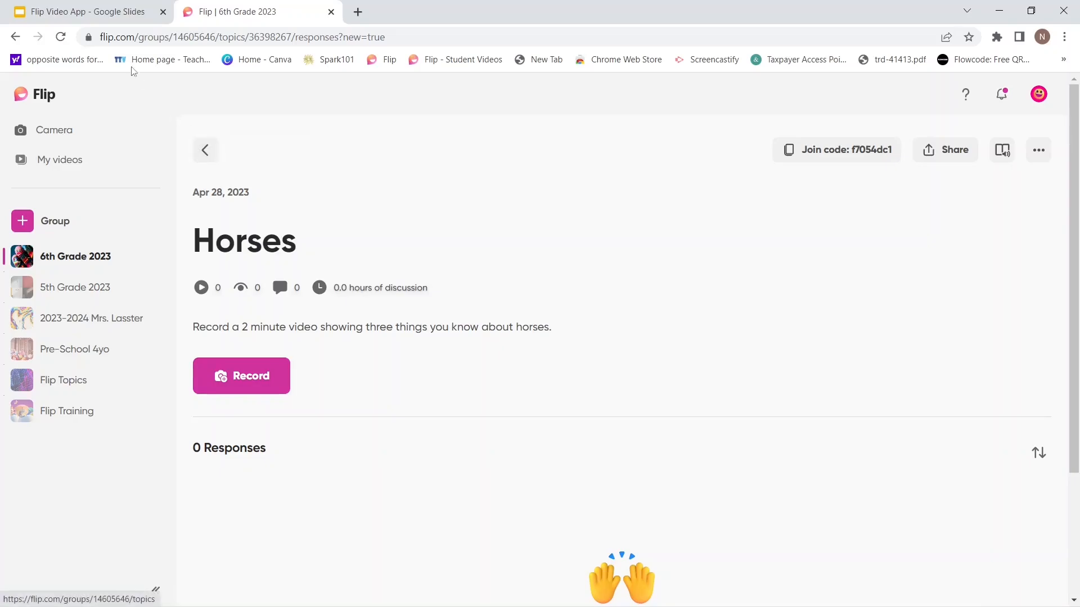
pyautogui.click(40, 13)
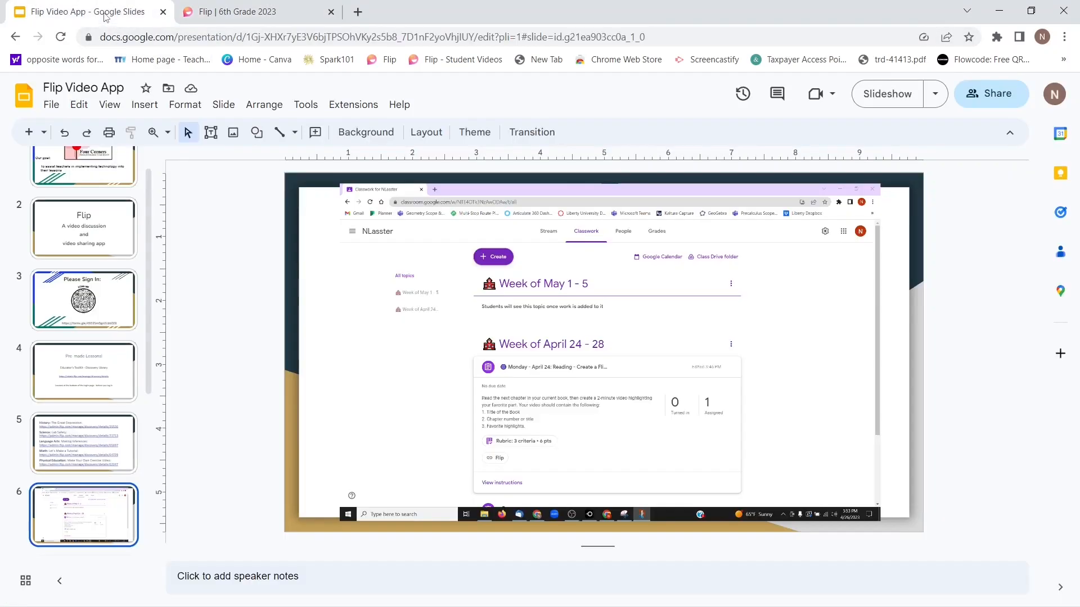
pyautogui.scroll(-2, 86, 521)
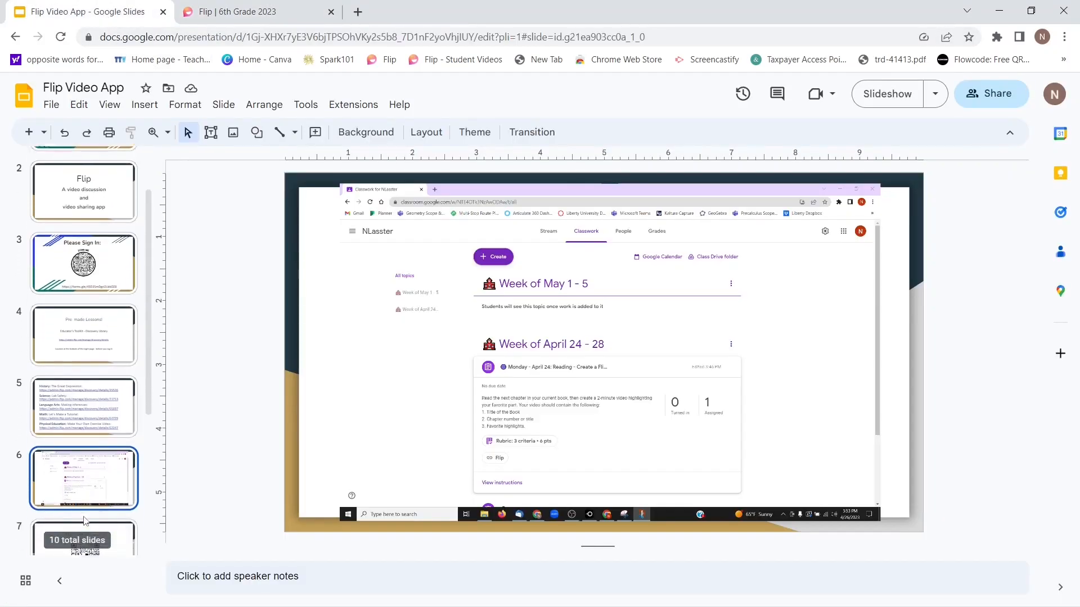
pyautogui.click(101, 505)
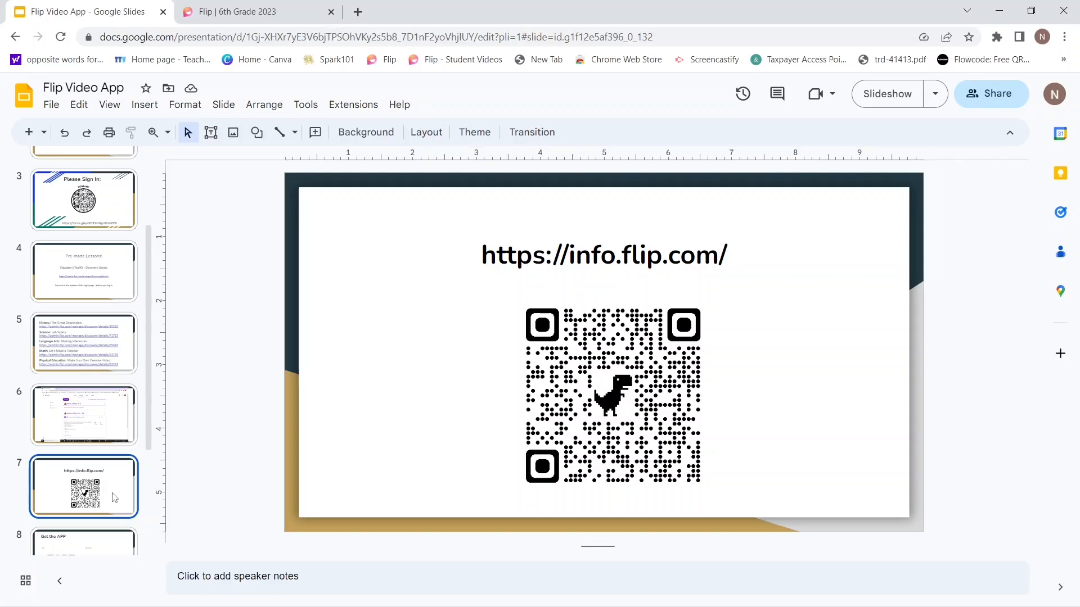
pyautogui.scroll(-3, 115, 497)
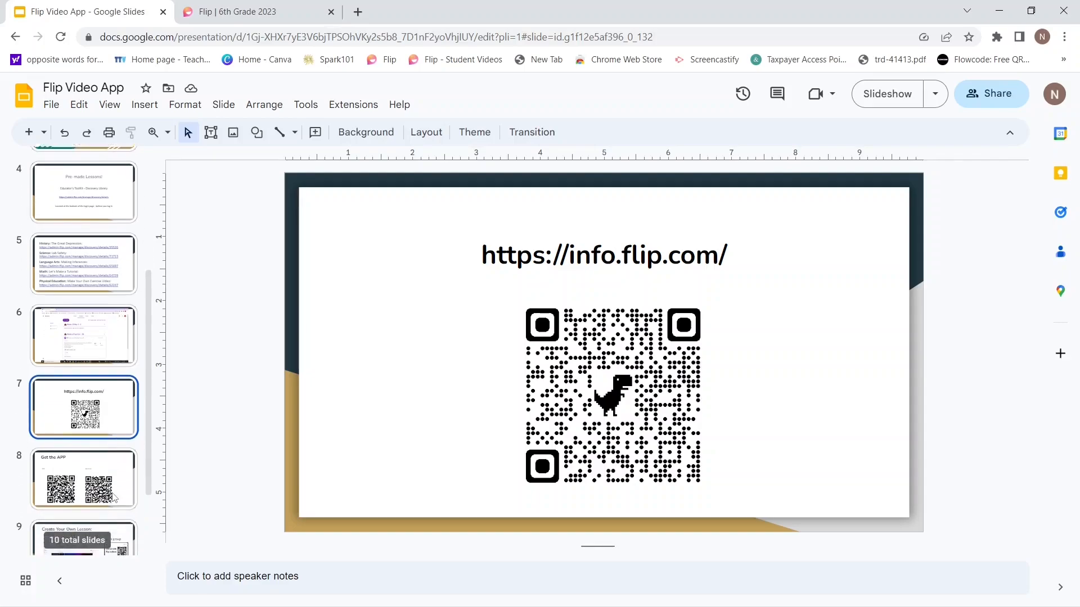
pyautogui.click(124, 460)
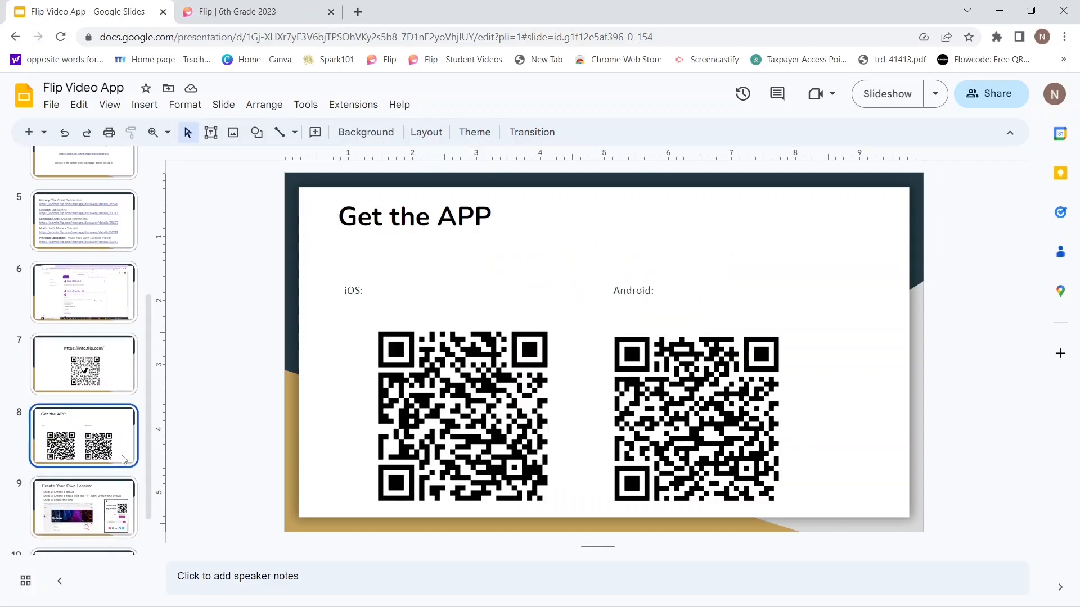